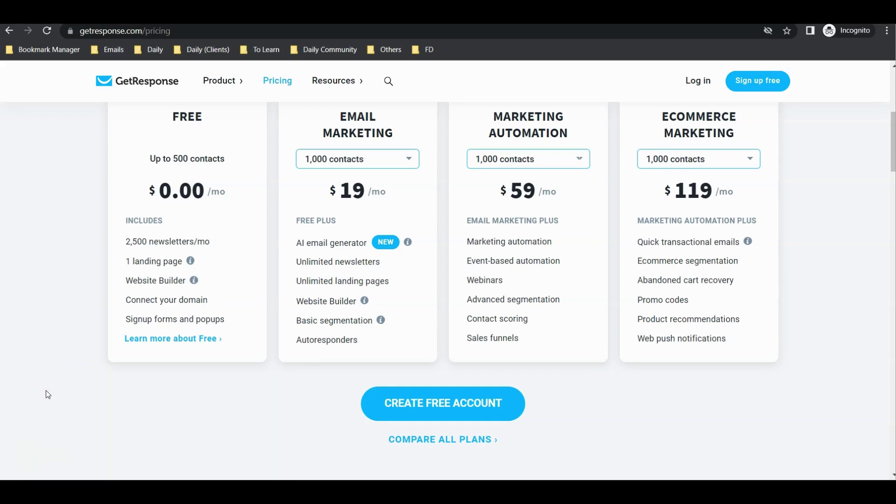
Step: Show the autoresponders of Website Mailing List from the account's mailing lists page
left_click_drag(296, 340, 371, 344)
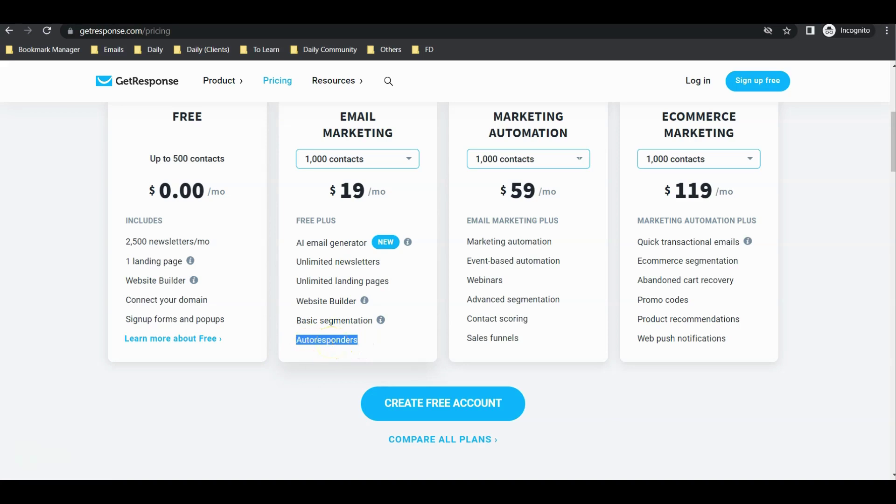
mouse_move(526, 492)
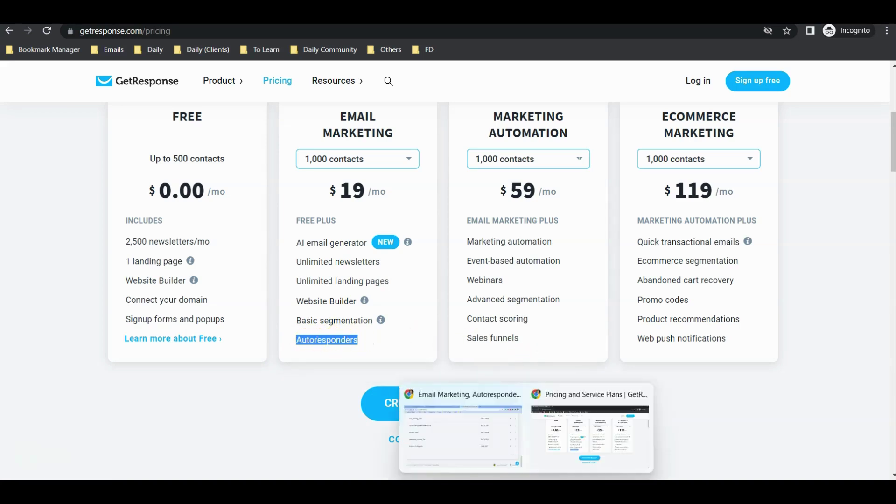
left_click(467, 437)
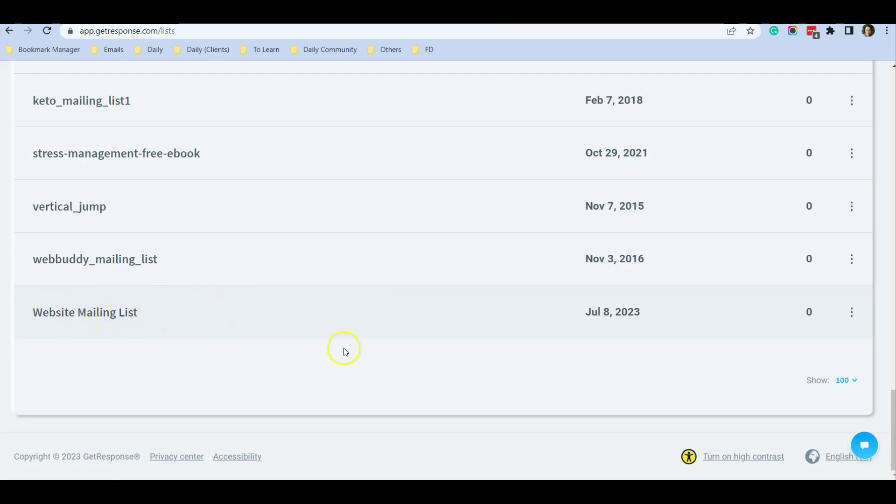
left_click(852, 317)
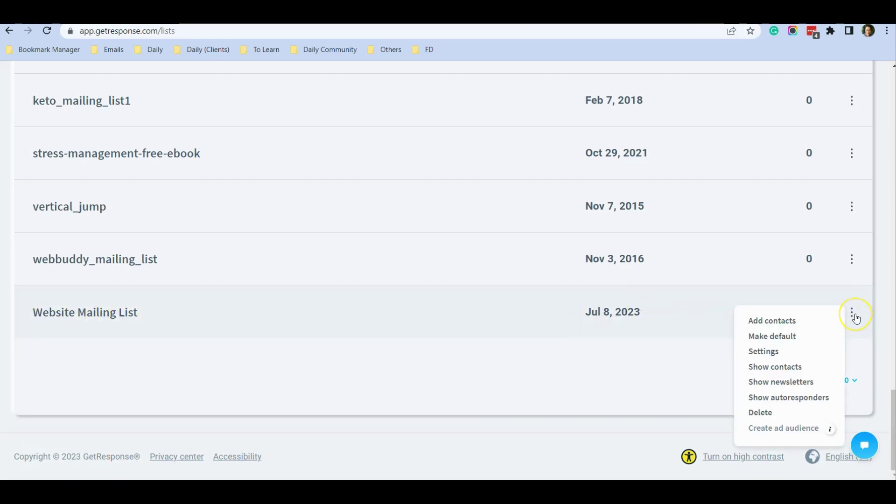
left_click(797, 402)
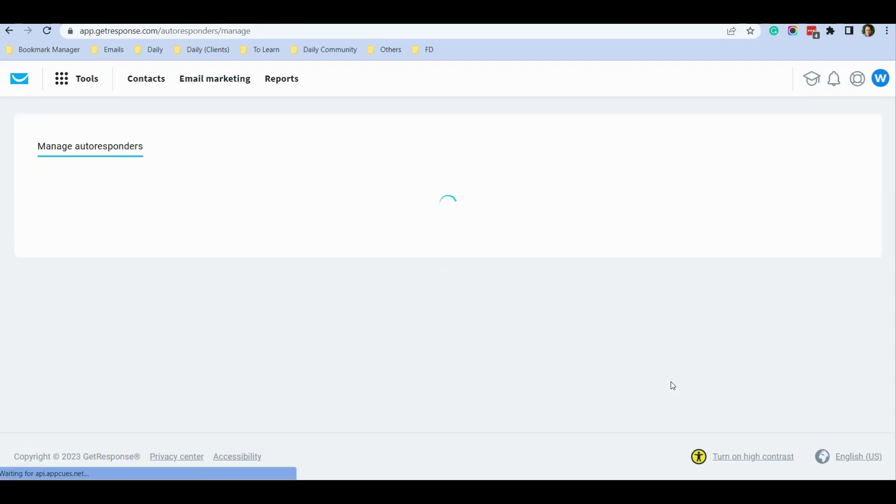
Step: Start a new autoresponder from the Manage autoresponders page
left_click(560, 304)
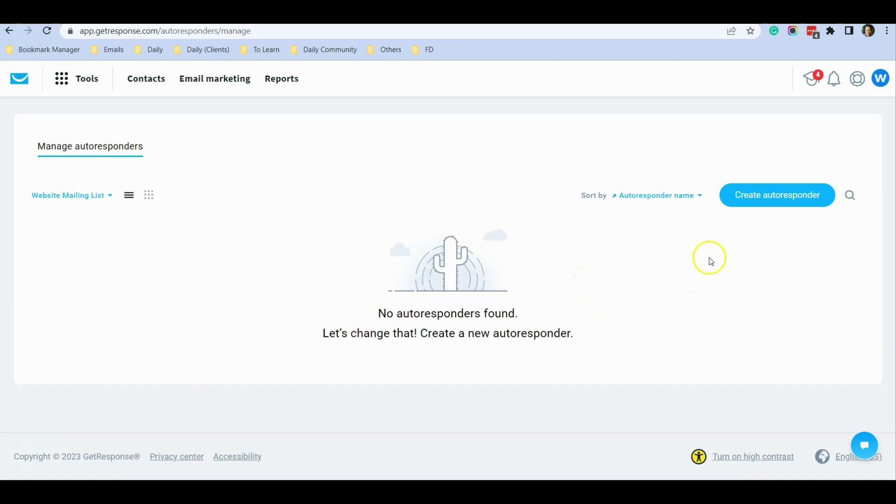
left_click(769, 202)
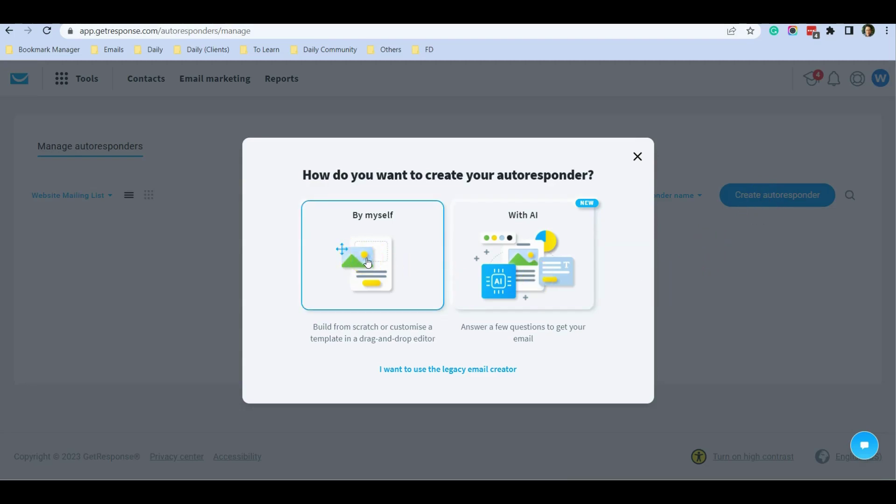
Step: Pick the With AI option to build the autoresponder
left_click(550, 257)
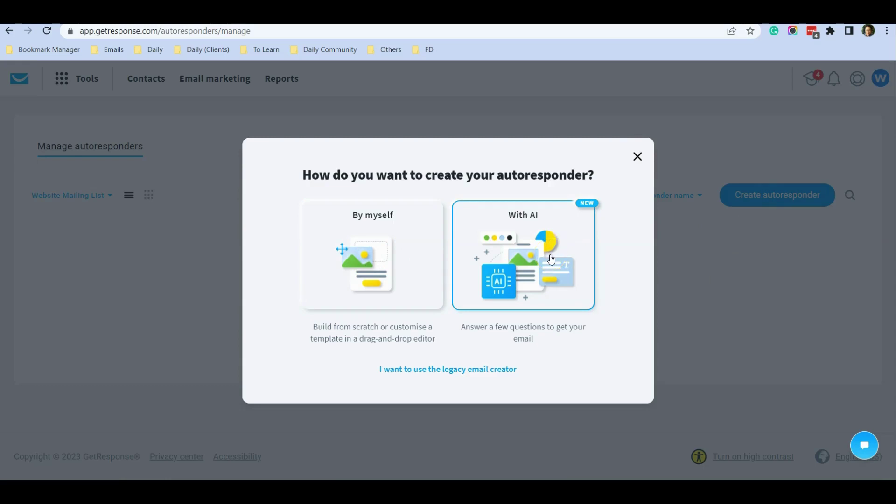
left_click(535, 271)
left_click(549, 253)
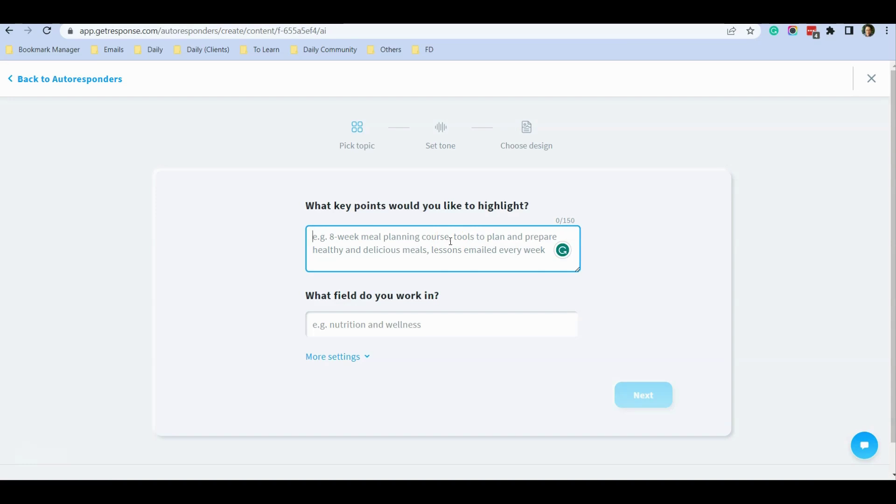
Step: Enter key points requesting a welcome email that thanks subscribers and motivates them for future emails
left_click_drag(450, 241, 430, 248)
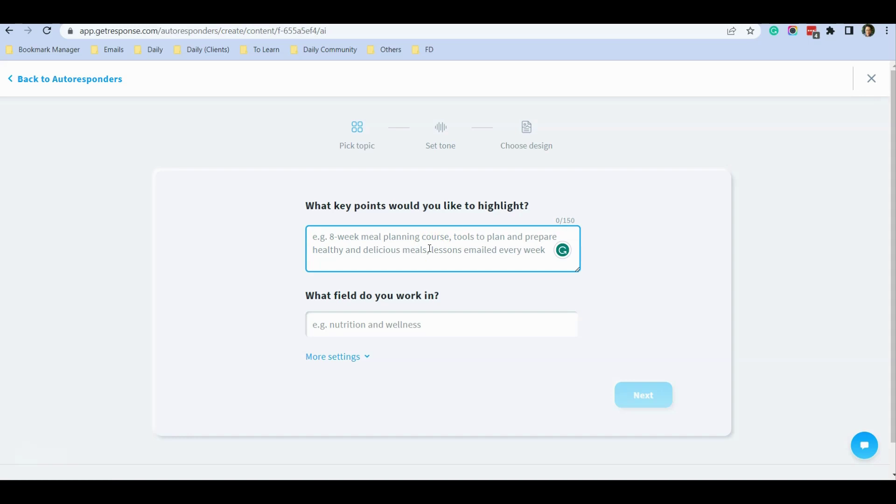
type("Please wr")
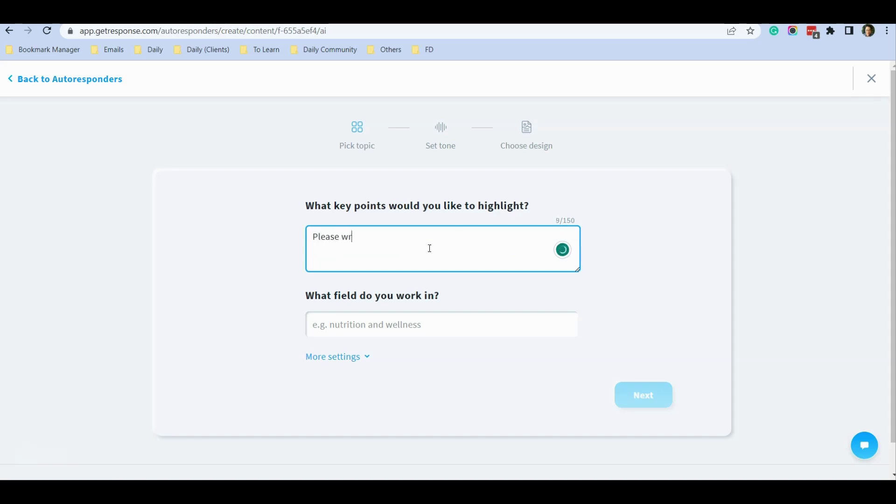
type("ite a welcome email ")
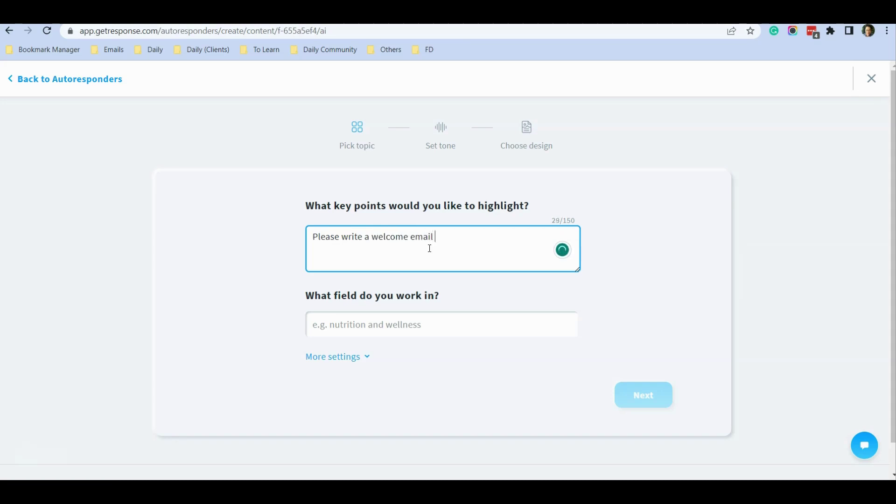
type("and thank th")
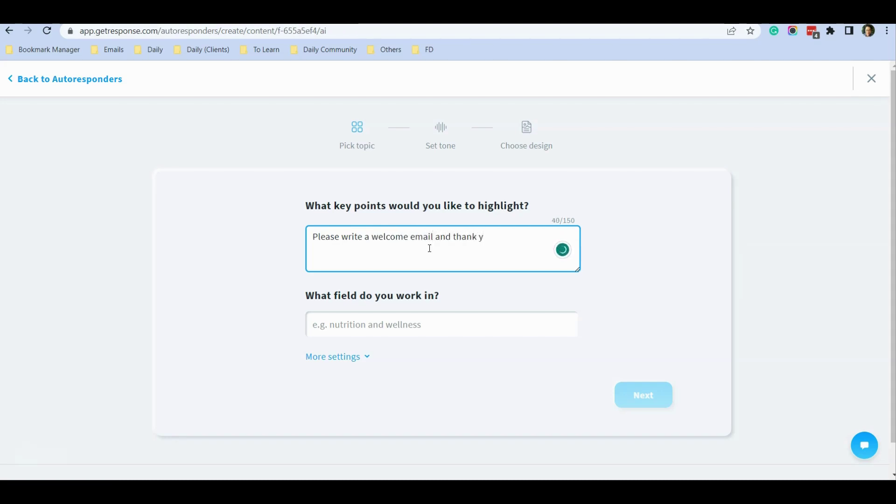
type("e subscribe")
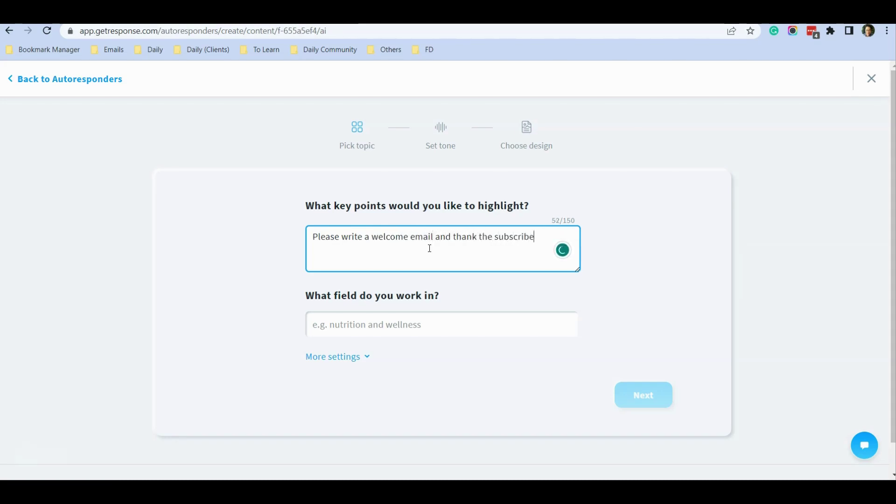
type("r for join")
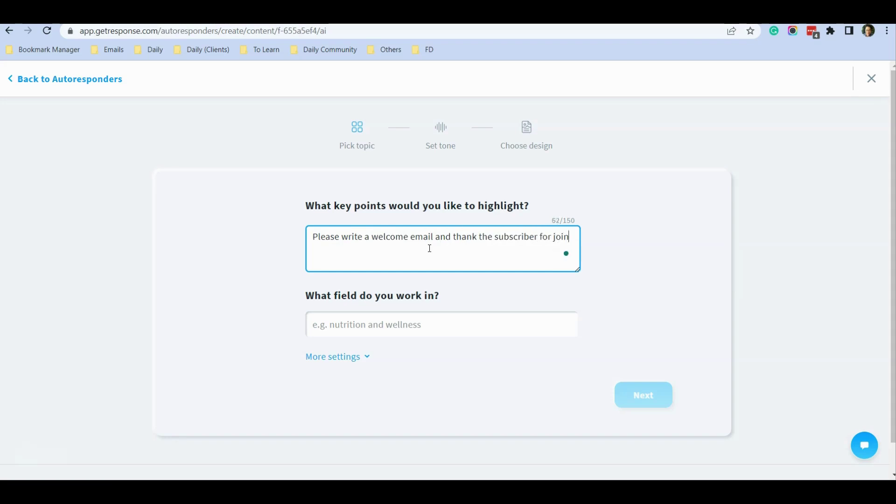
type("ing my email list")
key("BackSpace")
key("BackSpace")
key("BackSpace")
key("BackSpace")
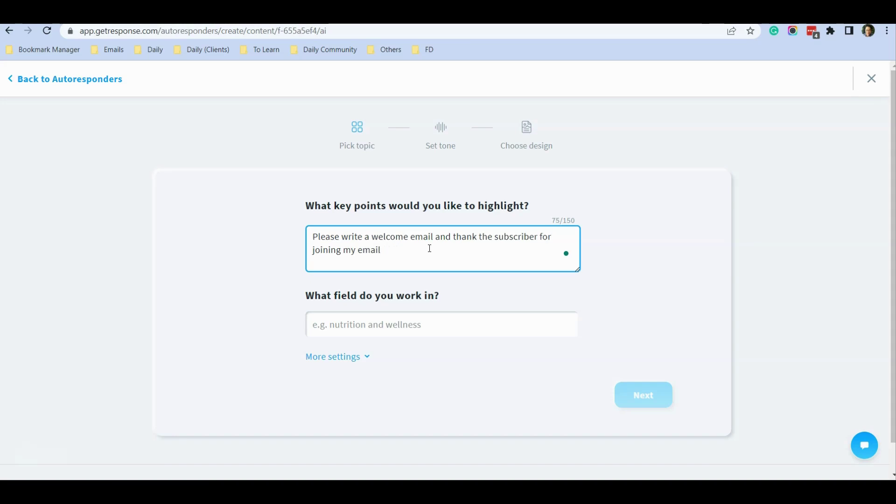
type("list and keep them motivated and l")
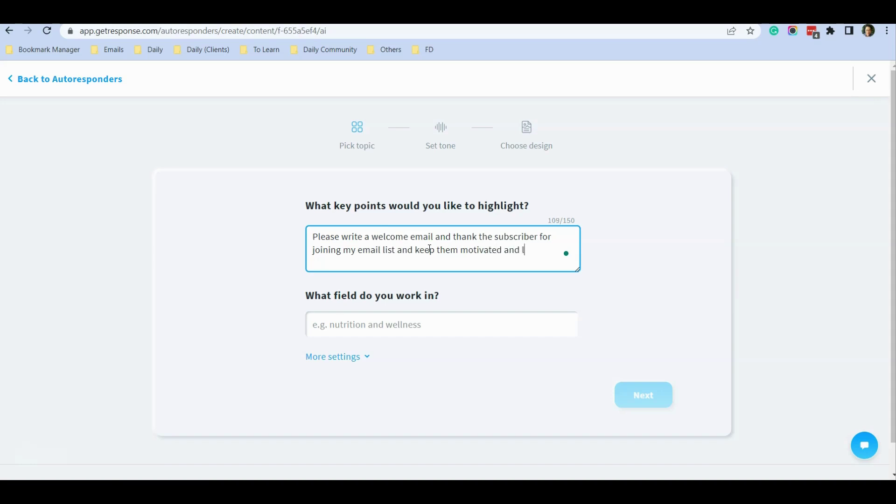
type("ooking forward to my g")
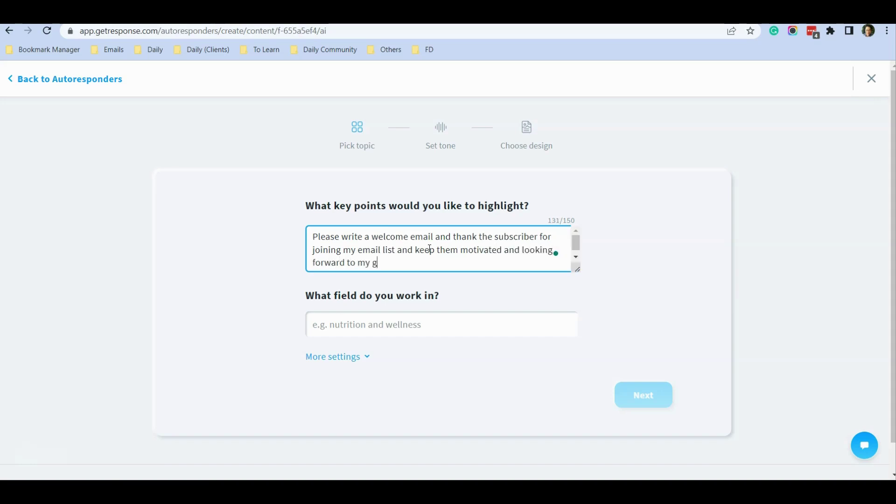
key("BackSpace")
type("future emails.")
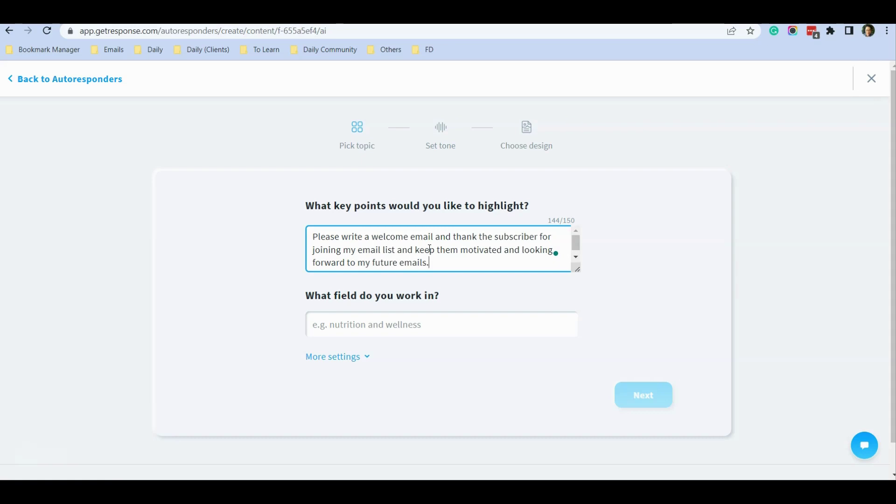
left_click(450, 293)
Step: Set the field of work to Online marketing
left_click(402, 325)
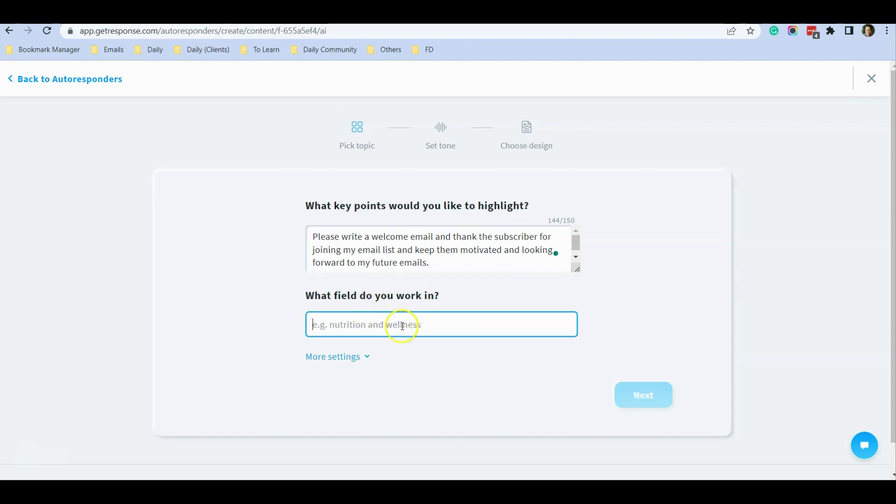
type("on")
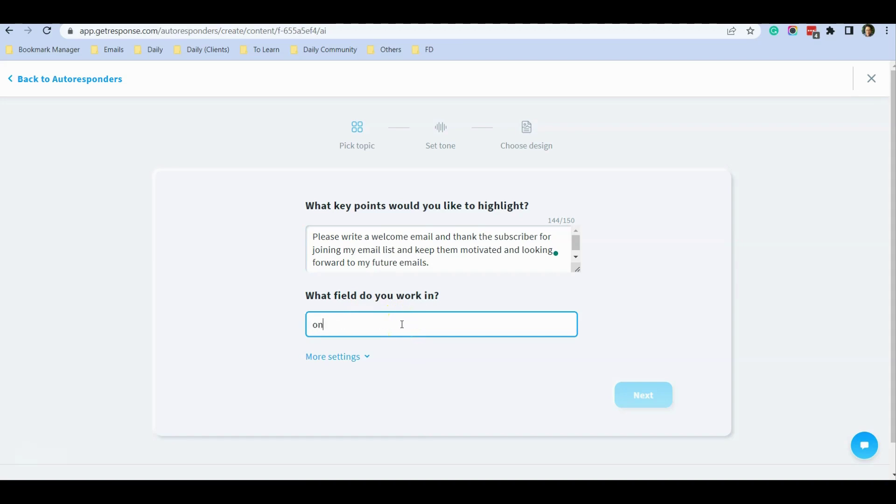
type("line marketing")
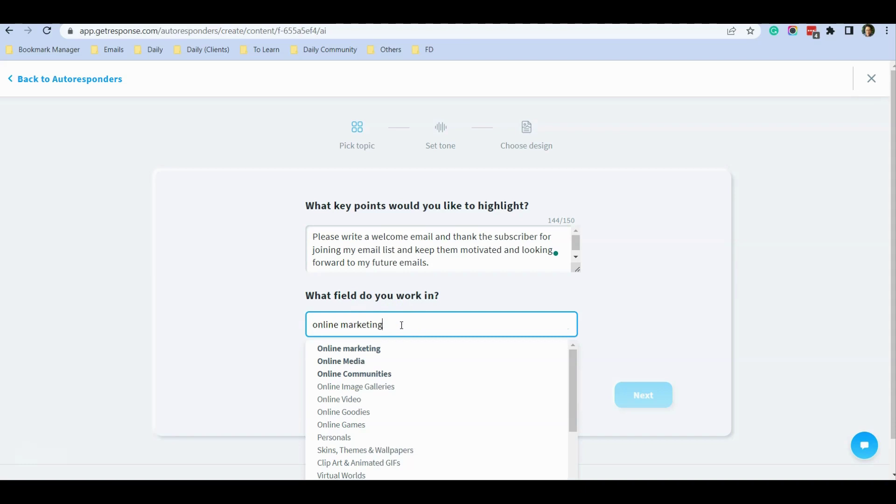
left_click(360, 348)
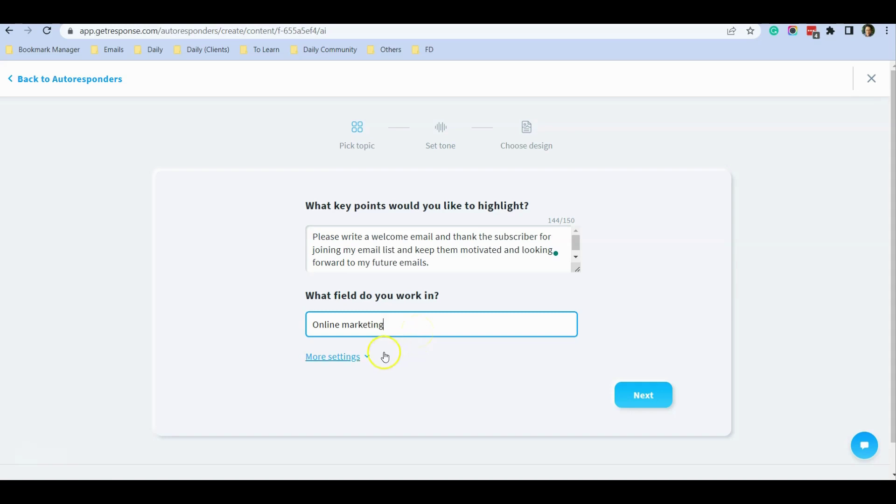
Step: Under More settings, set the autoresponder type to Welcome and proceed
left_click(363, 357)
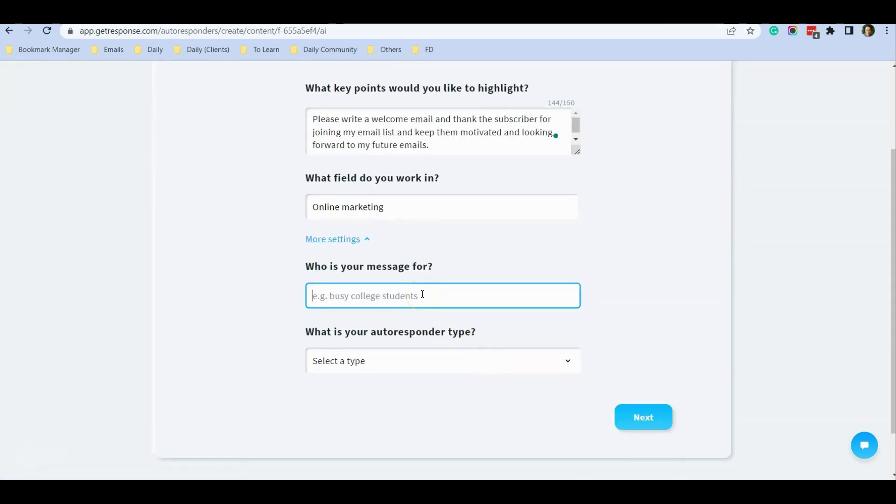
left_click(441, 362)
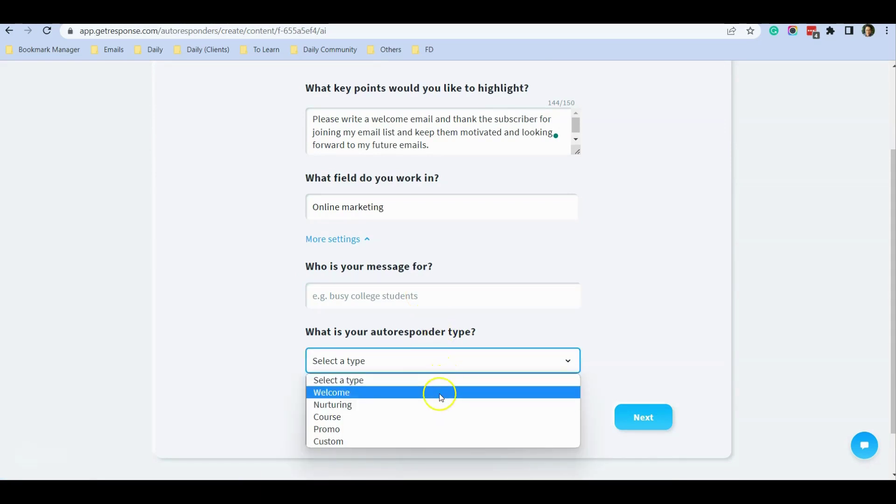
left_click(441, 396)
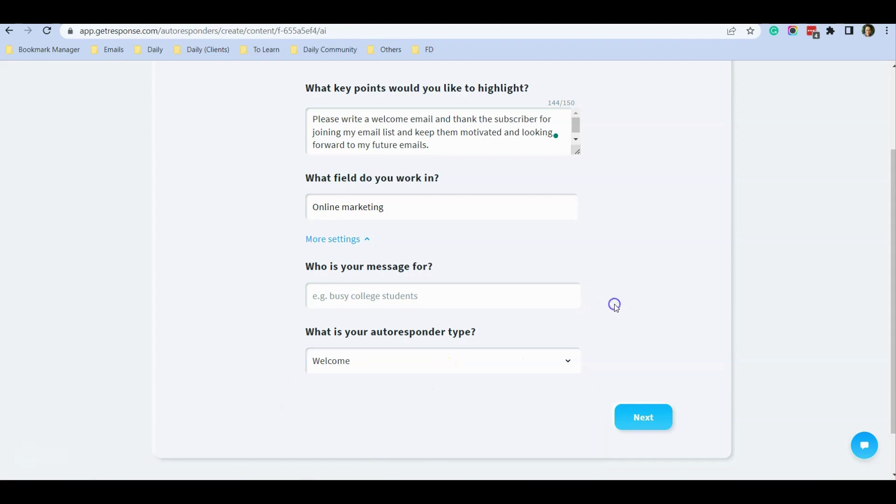
left_click(645, 417)
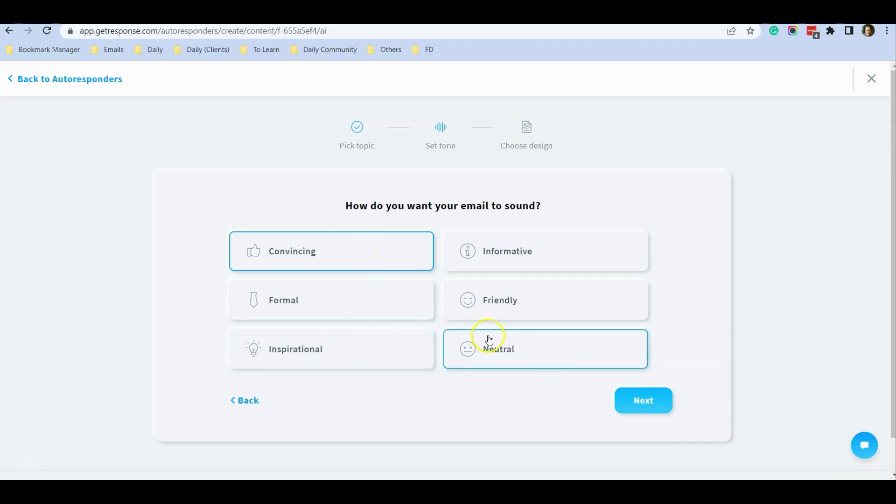
Step: Choose a Friendly tone, keep Text only with the Bright palette, and generate the email
left_click(560, 304)
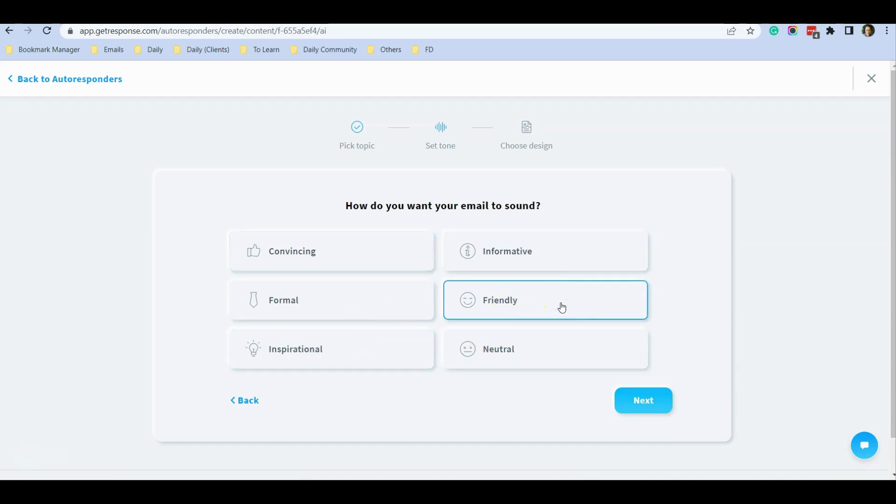
left_click(642, 400)
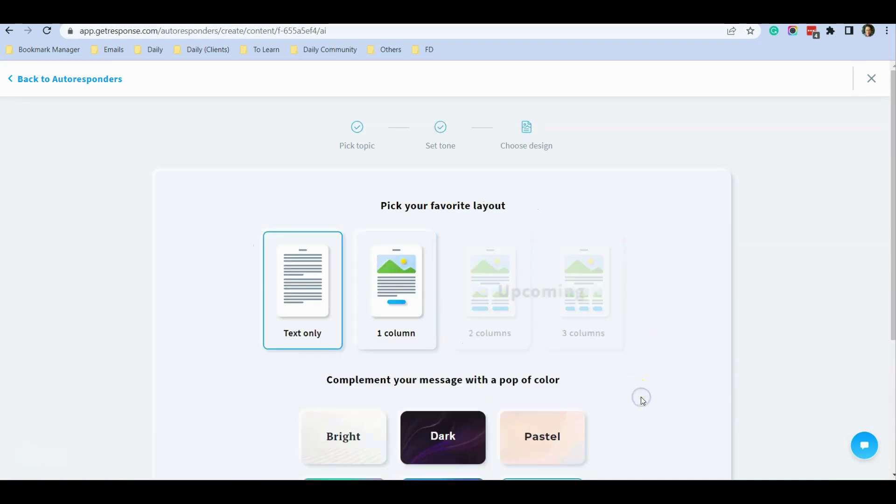
scroll(588, 359, "down", 3)
scroll(513, 317, "up", 1)
scroll(475, 291, "up", 1)
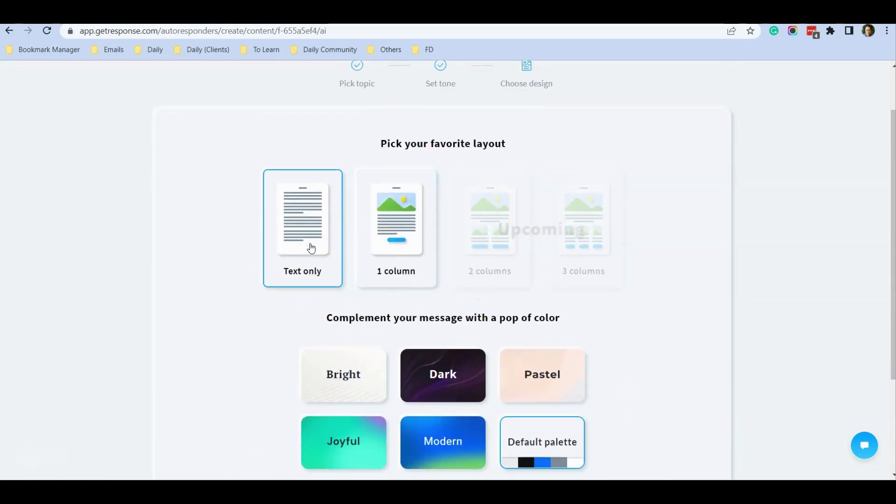
scroll(350, 275, "down", 2)
left_click(359, 325)
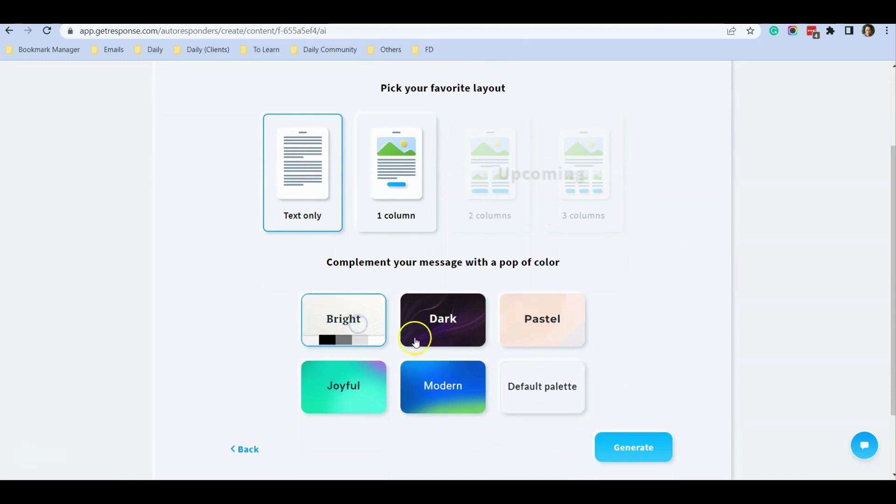
left_click(638, 449)
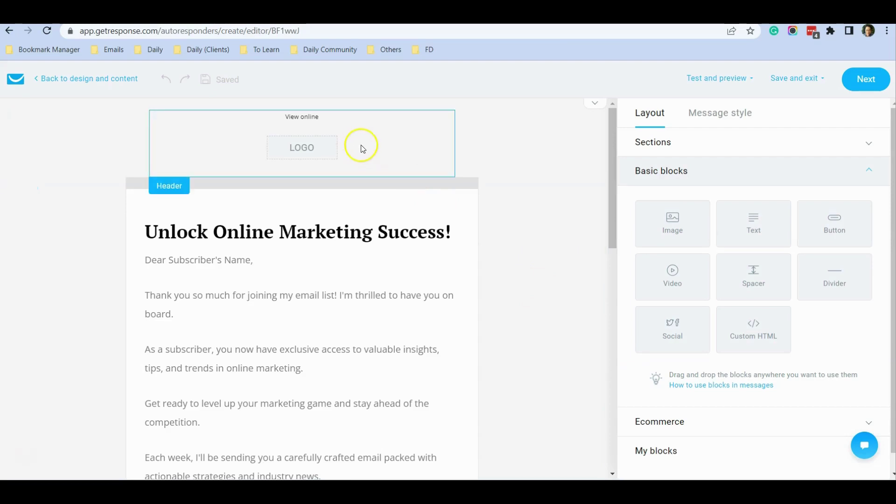
Step: Switch off the header's View online link and logo in Message style
scroll(379, 189, "down", 2)
scroll(391, 280, "up", 2)
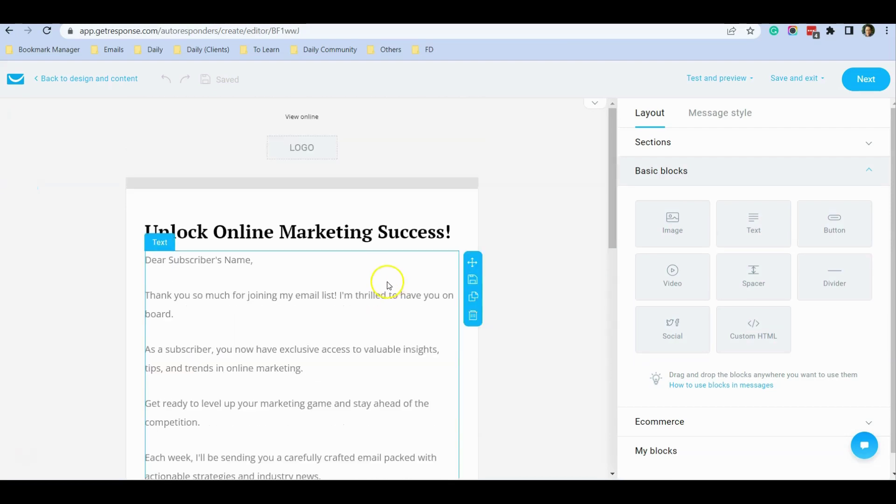
left_click(372, 155)
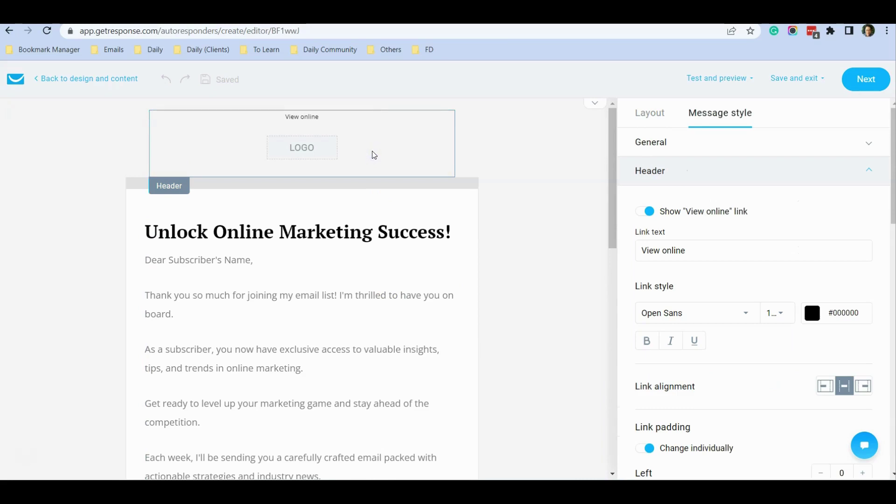
left_click(643, 212)
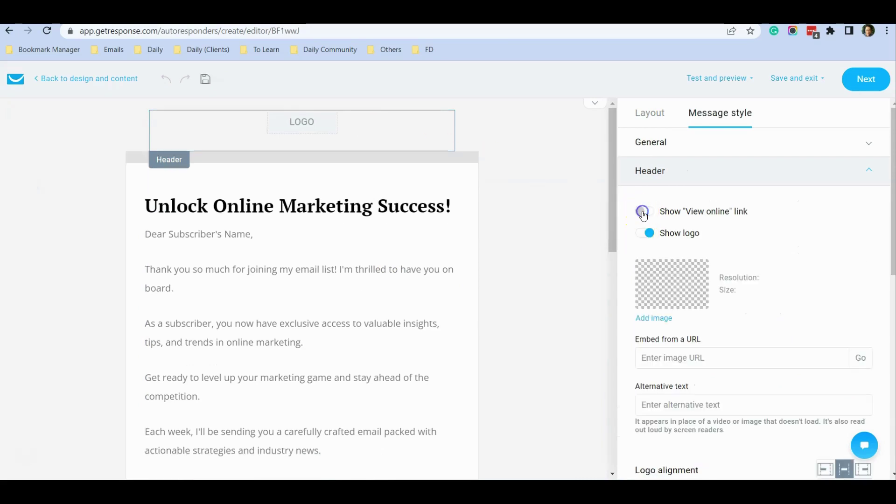
left_click(643, 235)
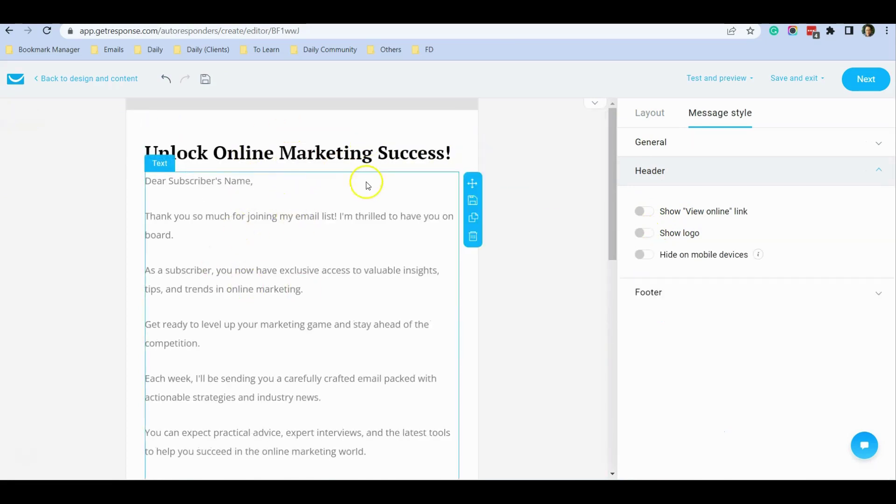
left_click(236, 182)
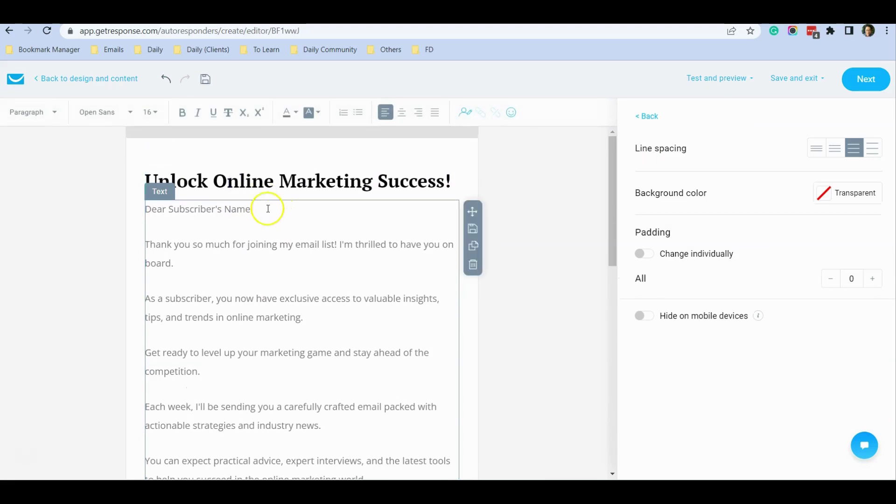
Step: Replace the greeting "Dear Subscriber's Name" with "Hi"
left_click_drag(249, 209, 178, 208)
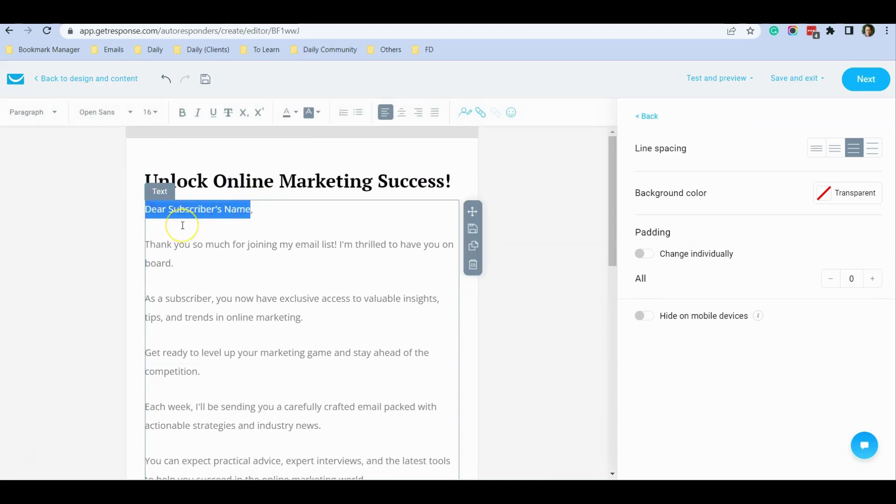
type("Hi,")
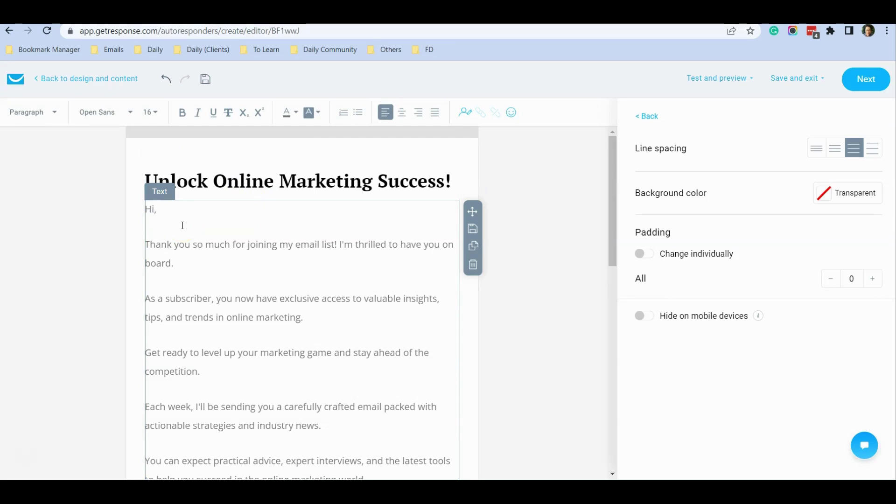
left_click(235, 273)
Step: Scroll through the email to review the full welcome message down to "Warm regards,"
scroll(235, 272, "down", 1)
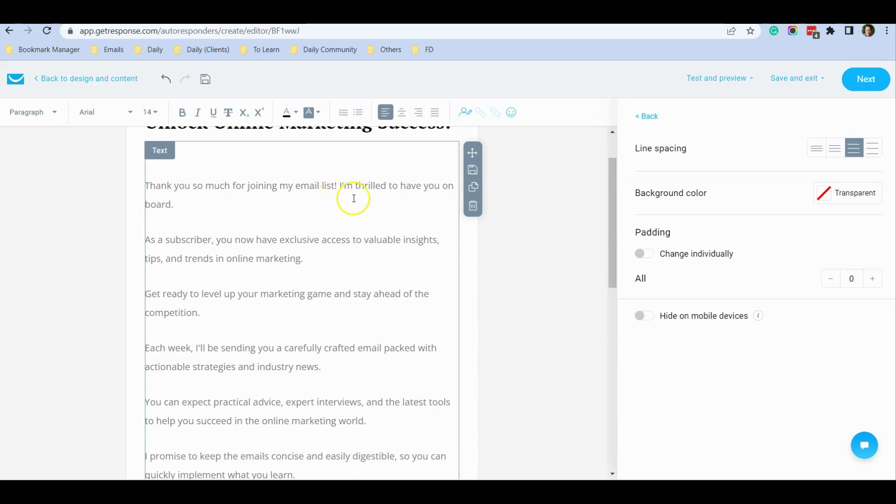
scroll(353, 212, "down", 2)
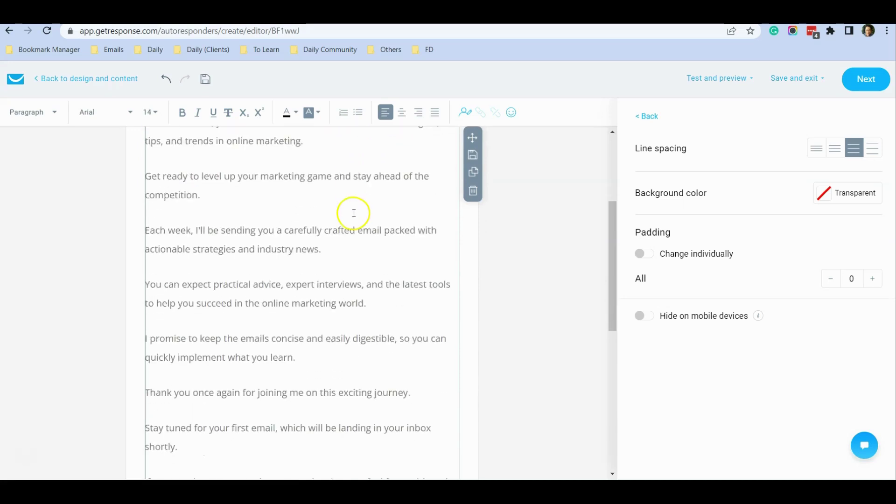
scroll(299, 219, "up", 1)
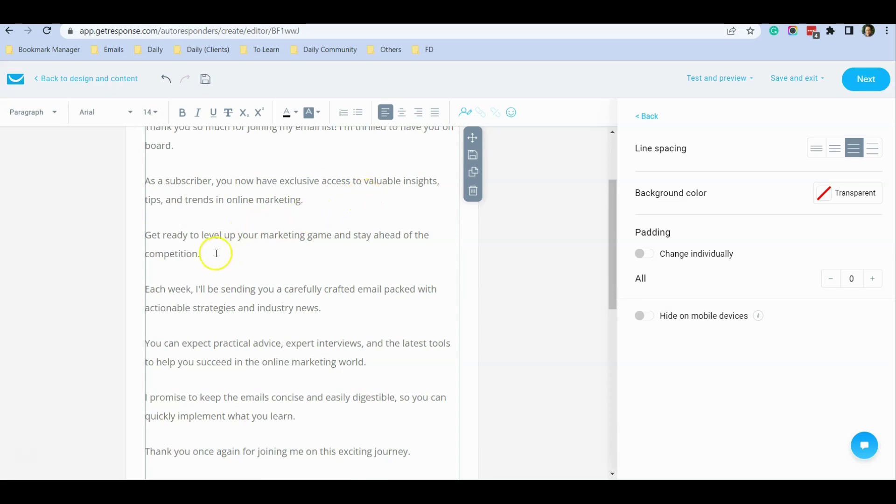
scroll(295, 252, "down", 1)
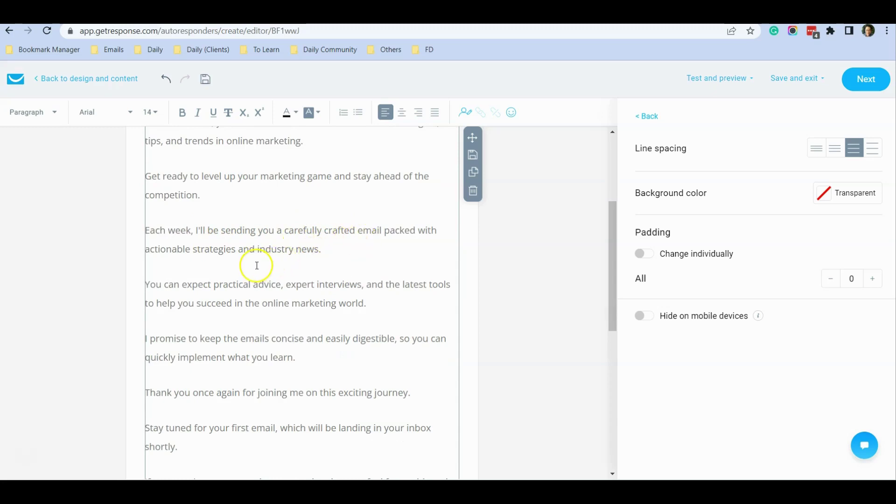
scroll(272, 256, "down", 1)
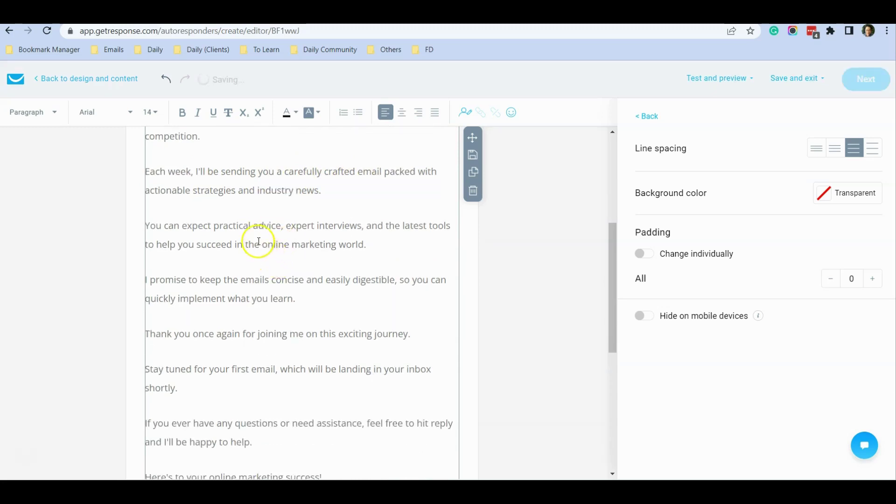
scroll(256, 240, "down", 1)
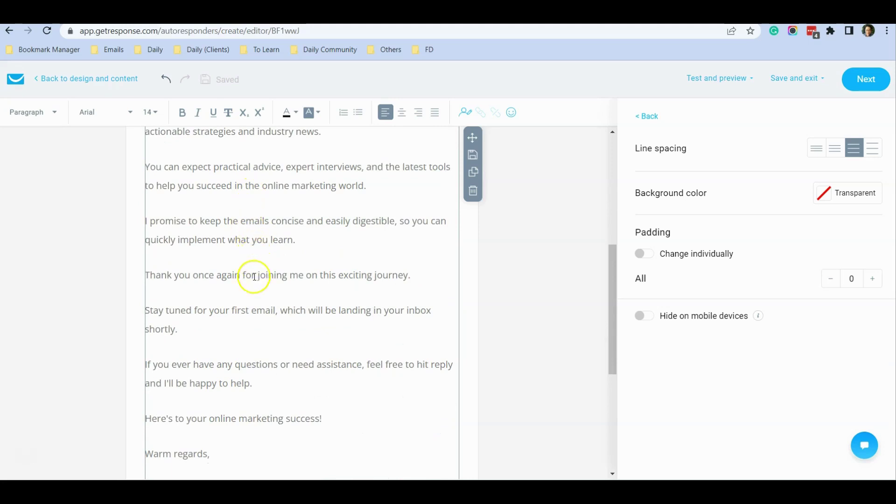
scroll(227, 346, "down", 1)
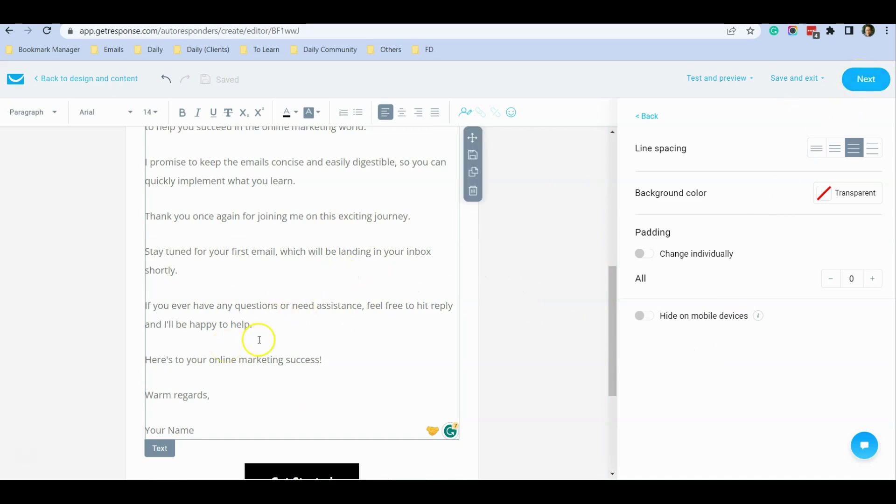
scroll(258, 341, "up", 1)
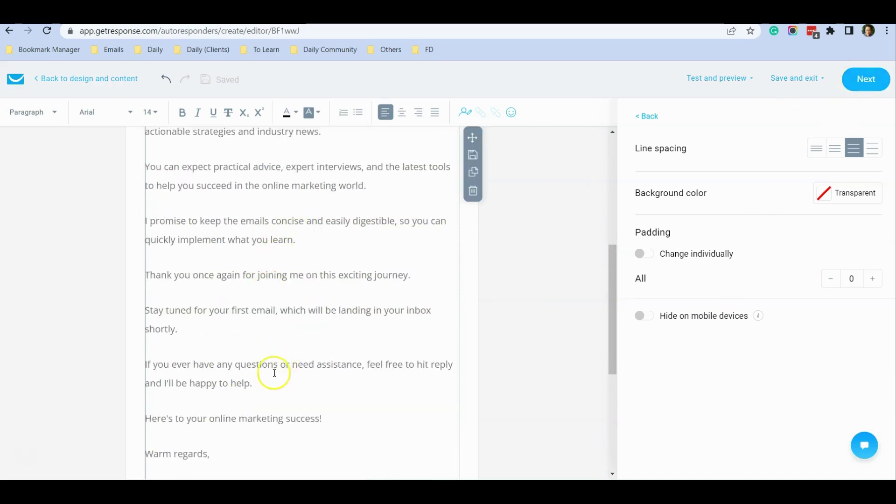
scroll(273, 372, "down", 1)
scroll(296, 299, "down", 2)
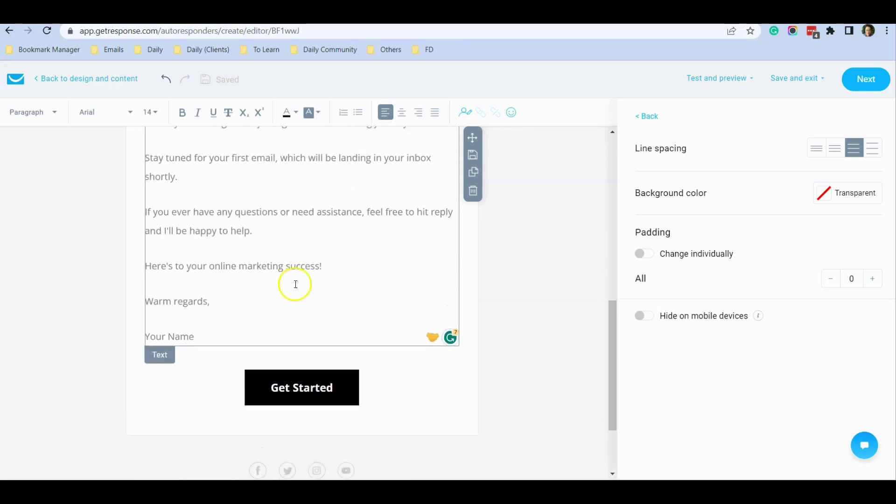
scroll(296, 308, "up", 3)
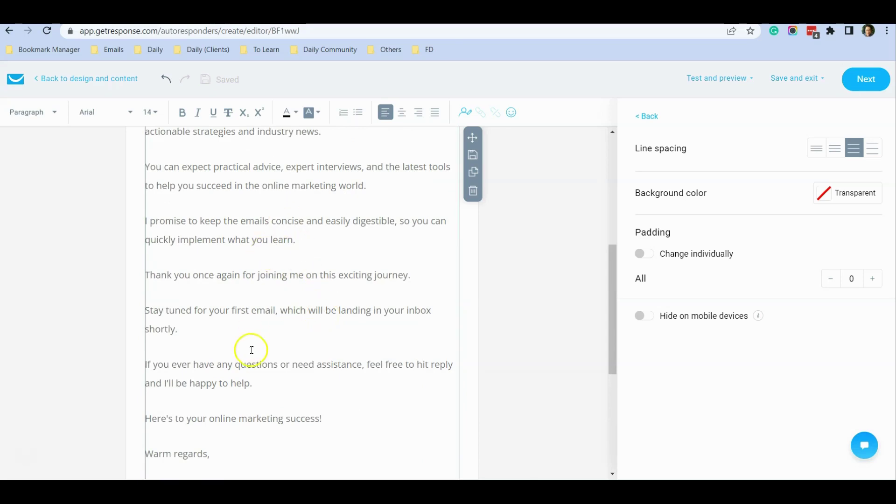
scroll(311, 290, "up", 6)
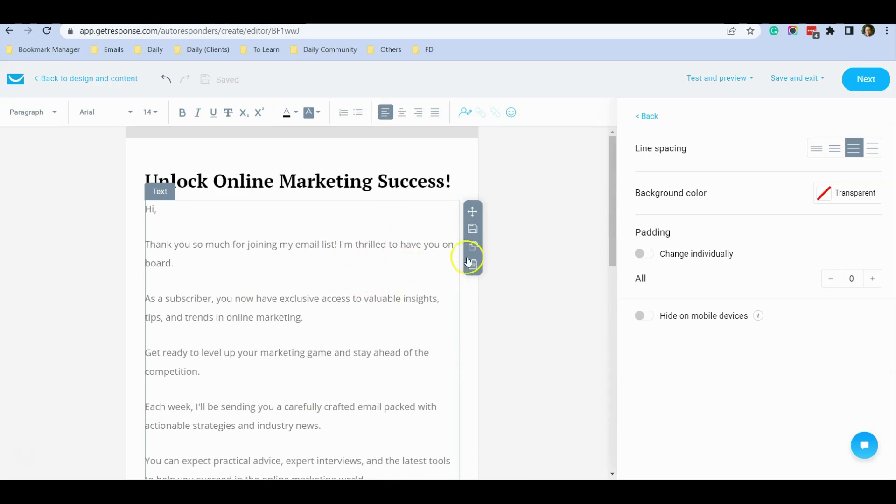
Step: Name the autoresponder "Welcome email" on its settings page
left_click(879, 87)
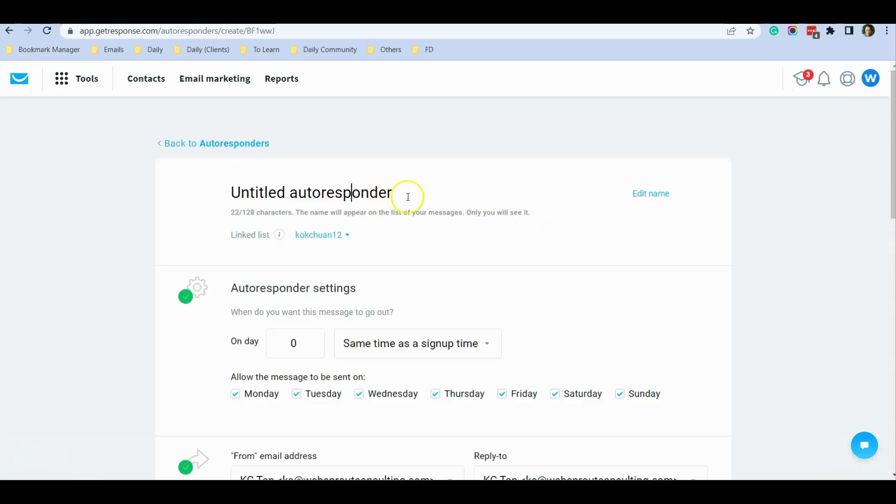
left_click_drag(411, 192, 227, 200)
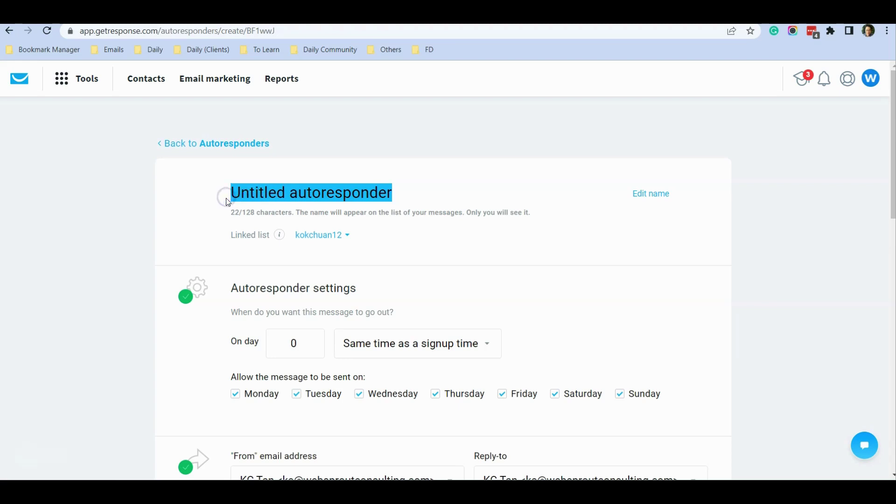
type("Welcome email")
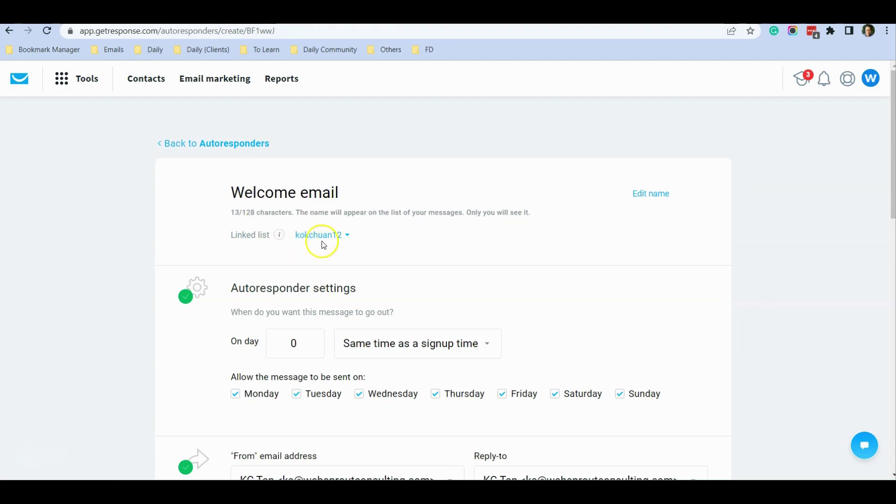
Step: Link the autoresponder to Website Mailing List
left_click(345, 239)
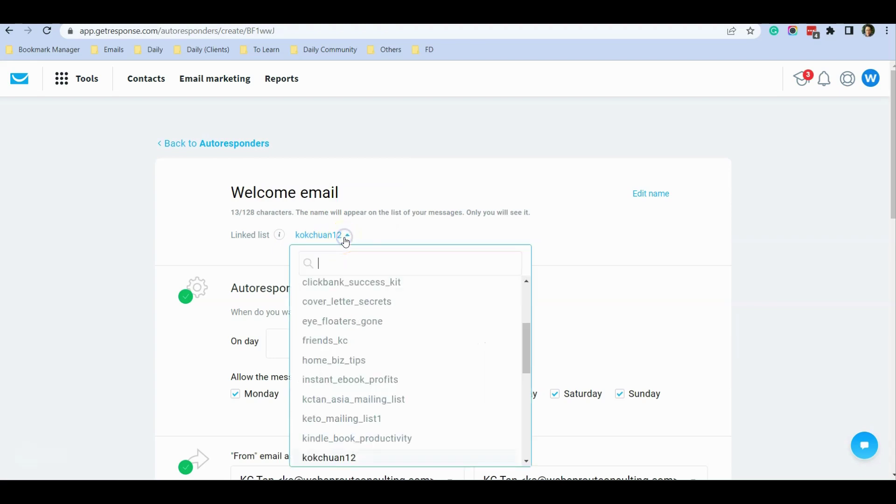
scroll(436, 326, "down", 4)
scroll(436, 326, "down", 3)
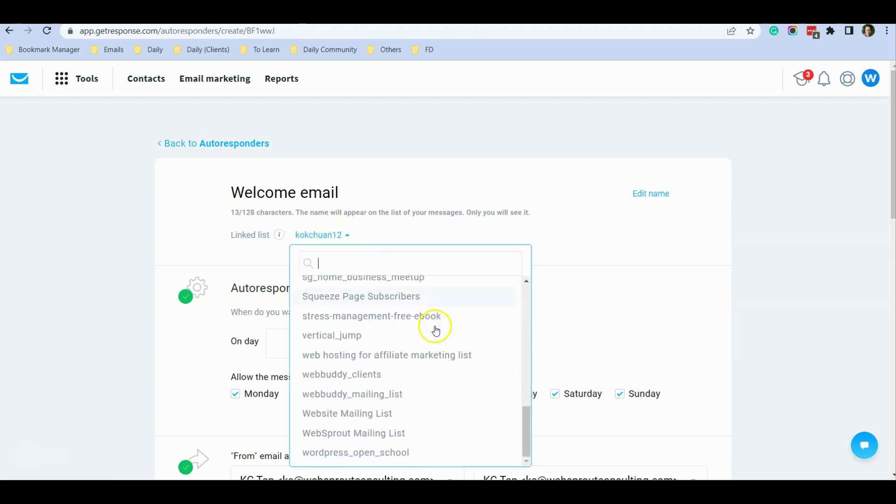
left_click(363, 414)
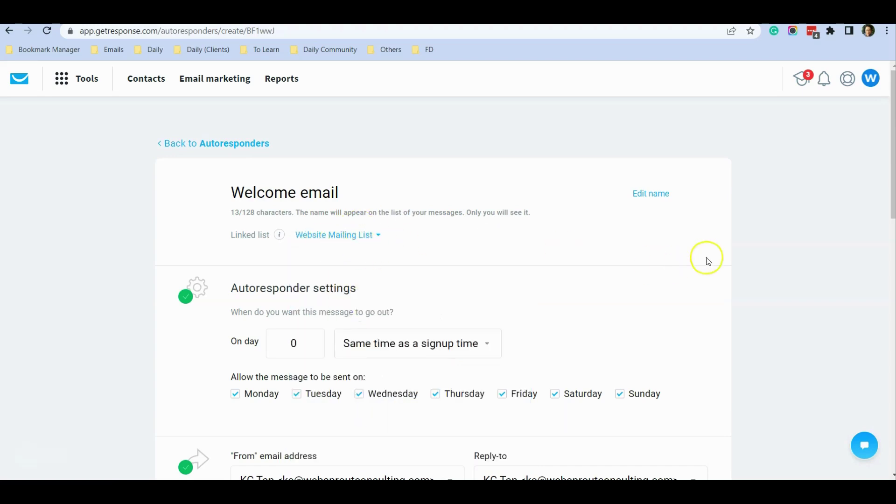
Step: Open the AI subject line generator, then cancel it to keep the current subject line
scroll(774, 255, "down", 3)
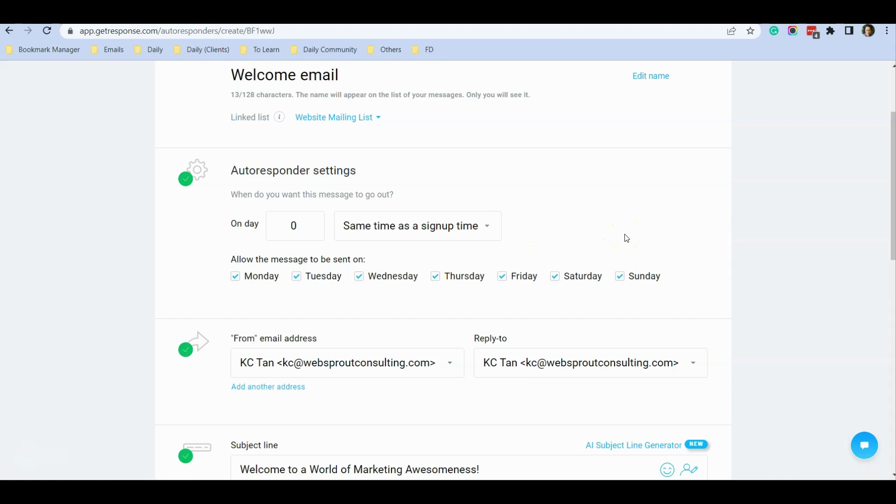
scroll(626, 236, "down", 4)
scroll(380, 225, "down", 1)
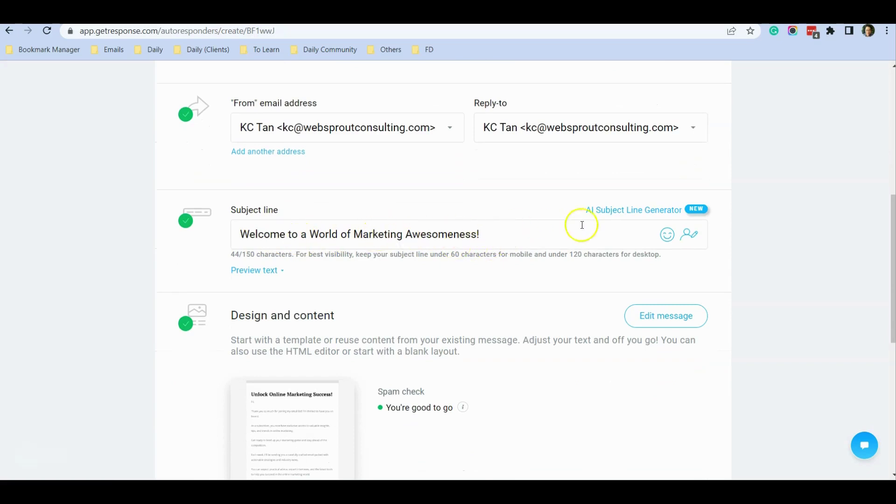
left_click(636, 210)
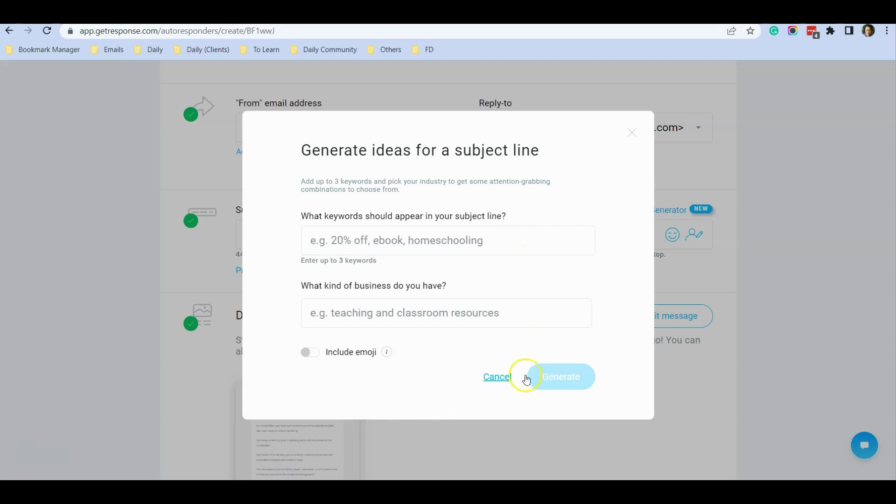
left_click(504, 382)
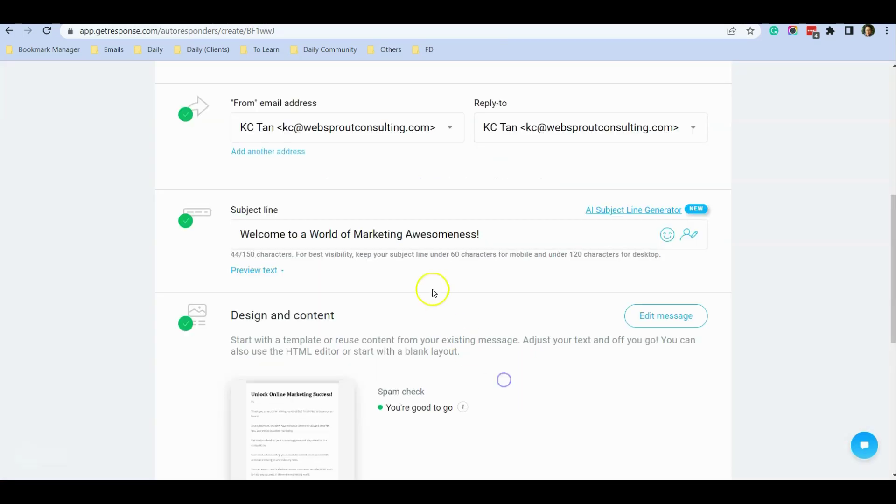
Step: Scroll down past Design and content to the Tracking options and Save and publish
scroll(481, 254, "down", 1)
scroll(481, 252, "down", 3)
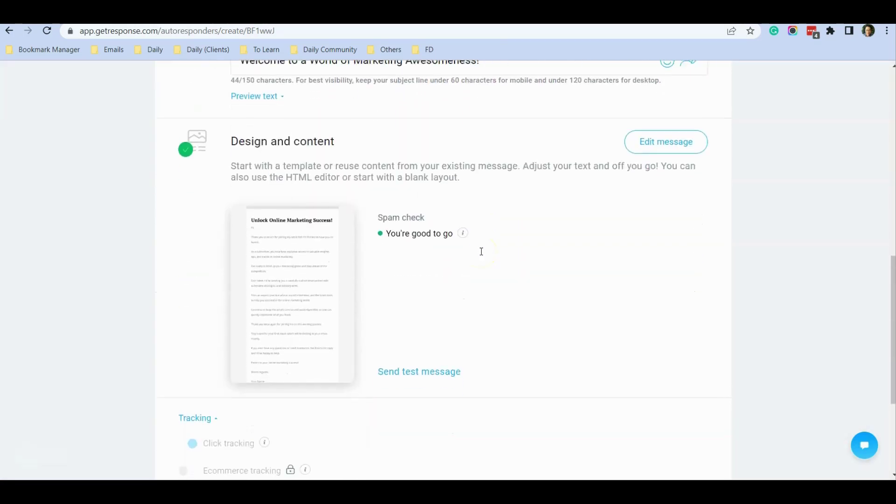
scroll(481, 252, "down", 1)
scroll(481, 254, "up", 1)
scroll(481, 254, "up", 1)
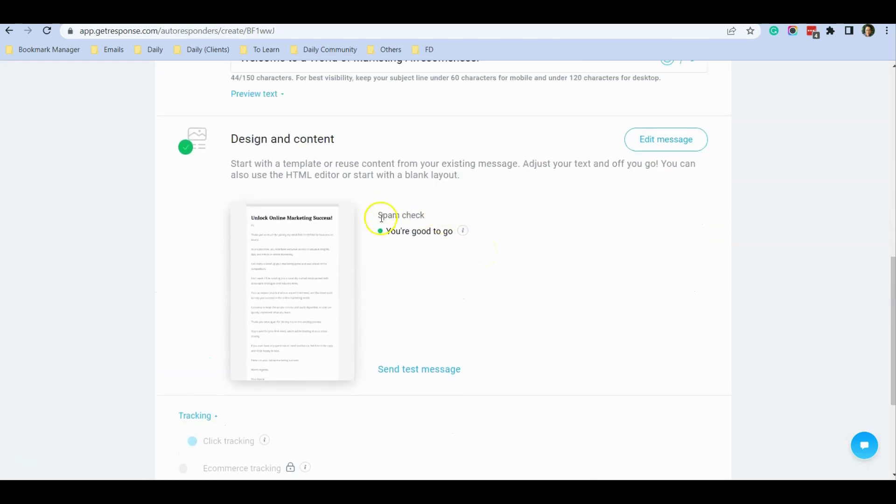
scroll(490, 269, "down", 4)
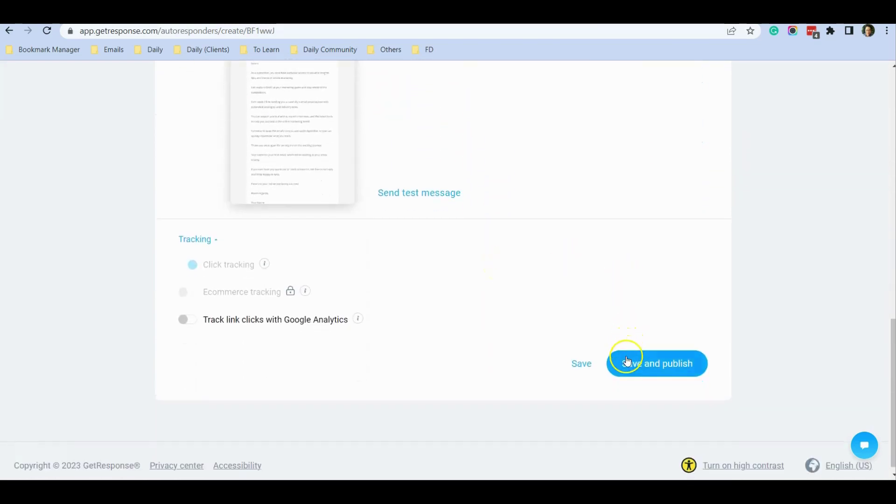
Step: Publish the Welcome email autoresponder and check it on day 0 in the cycle-day calendar
left_click(634, 368)
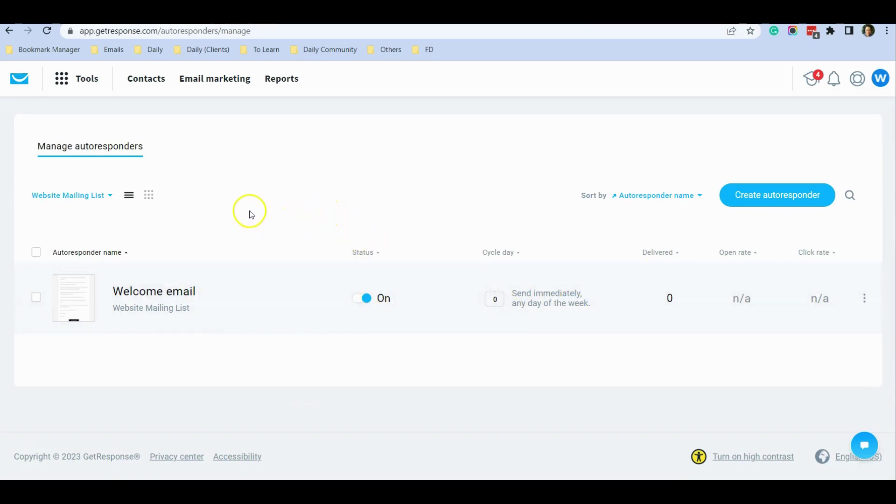
left_click(149, 198)
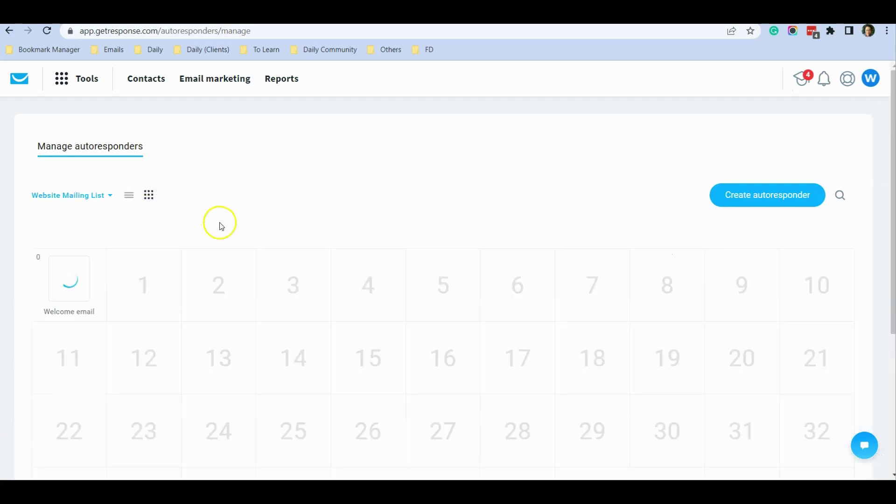
scroll(222, 227, "down", 1)
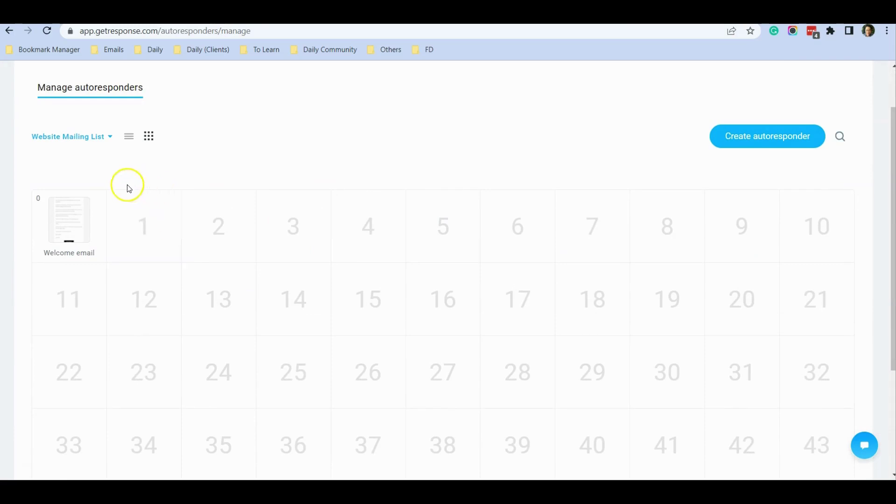
mouse_move(85, 200)
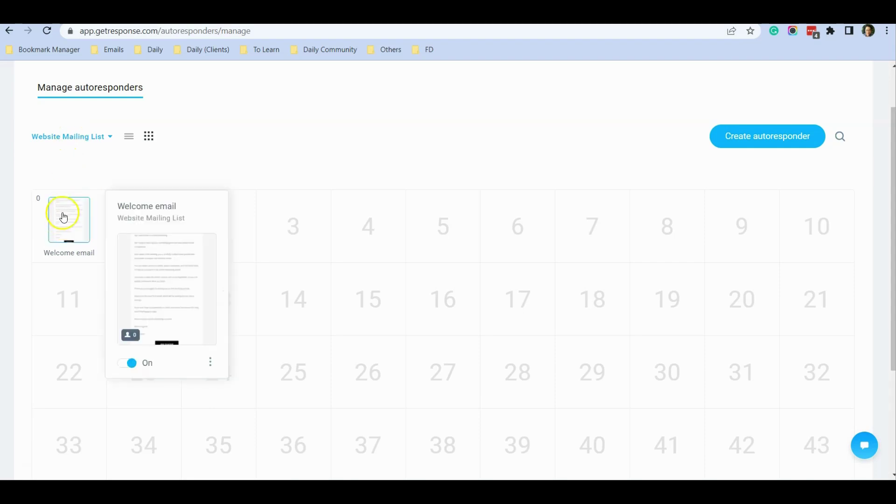
mouse_move(207, 228)
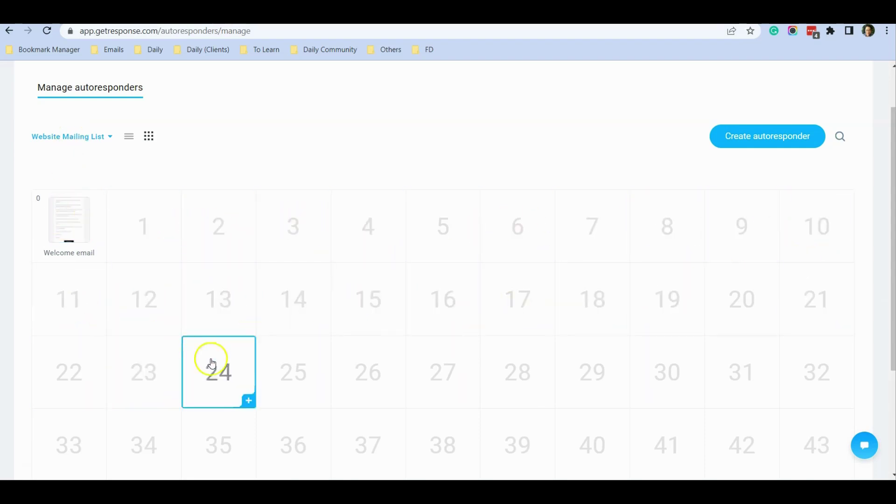
scroll(380, 356, "down", 1)
scroll(420, 362, "up", 2)
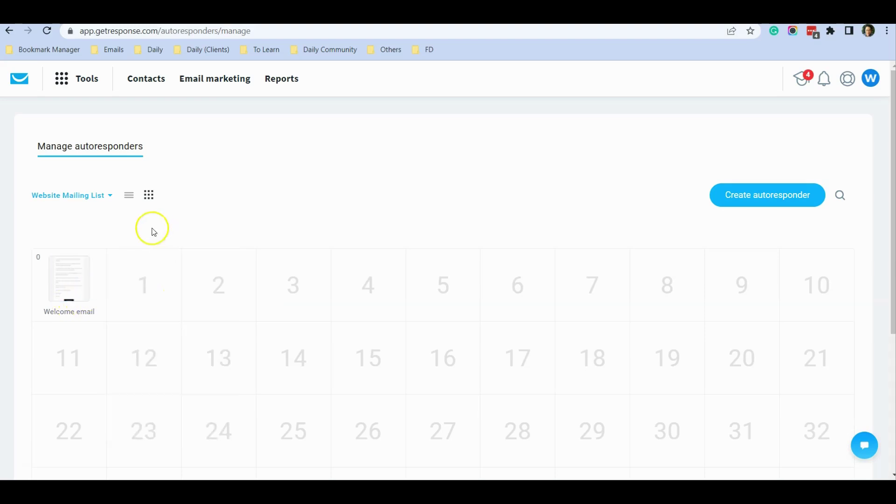
mouse_move(74, 280)
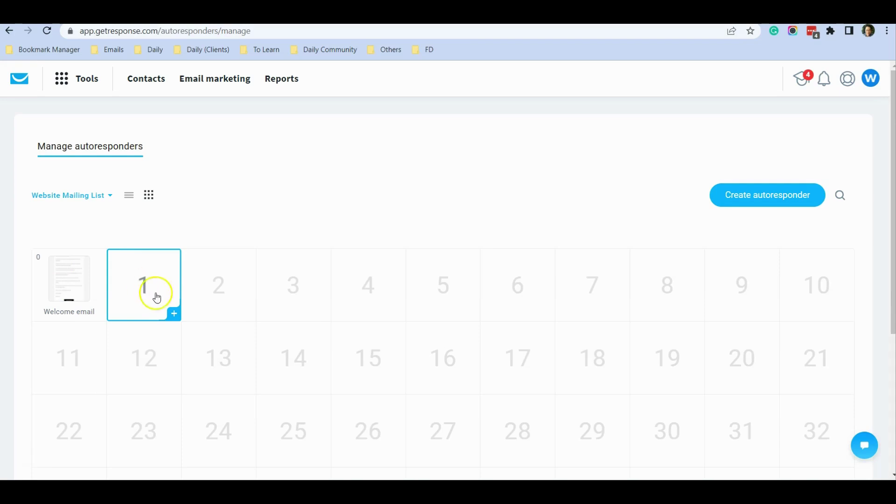
Step: Add a new day 1 autoresponder built with the new Email Creator
left_click(174, 313)
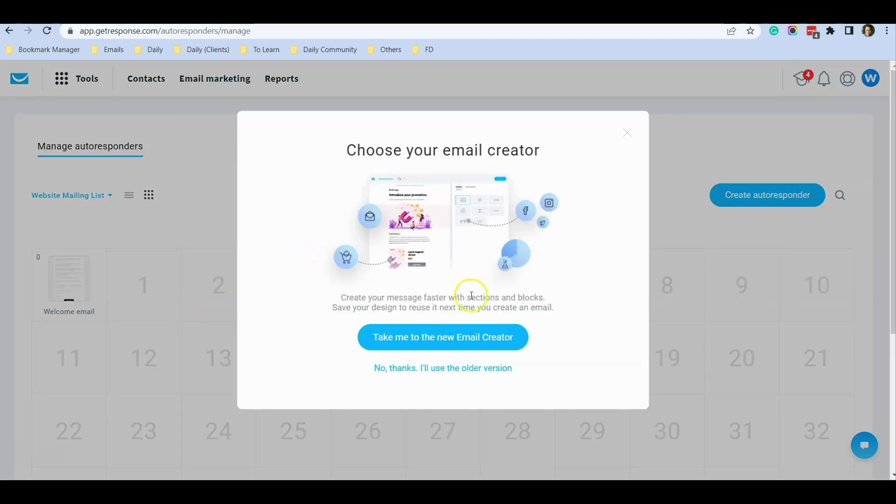
left_click(422, 339)
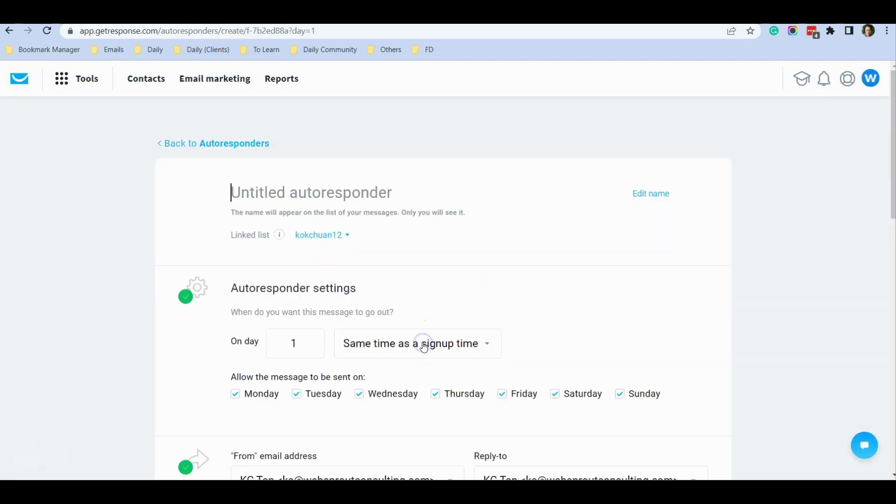
left_click(426, 279)
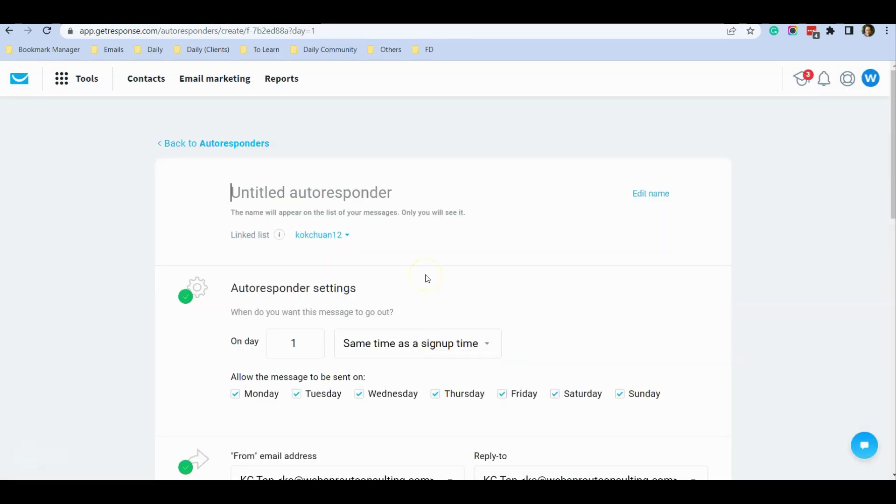
scroll(426, 279, "down", 4)
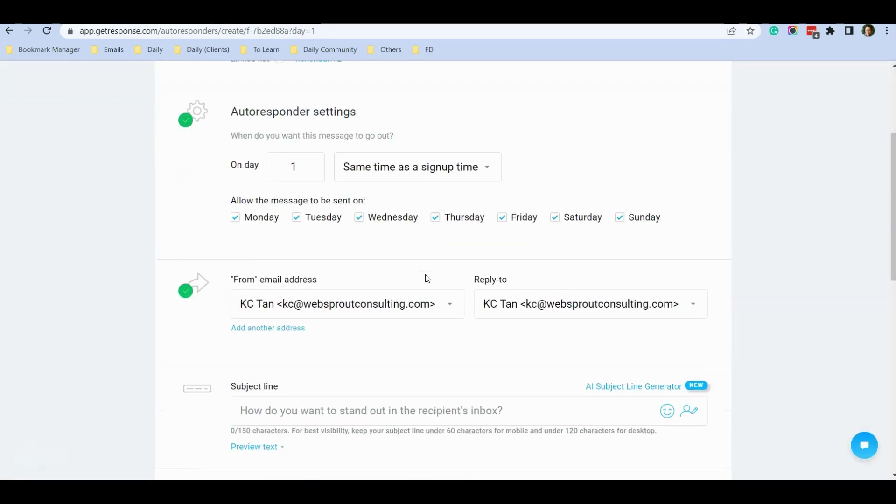
scroll(300, 180, "up", 4)
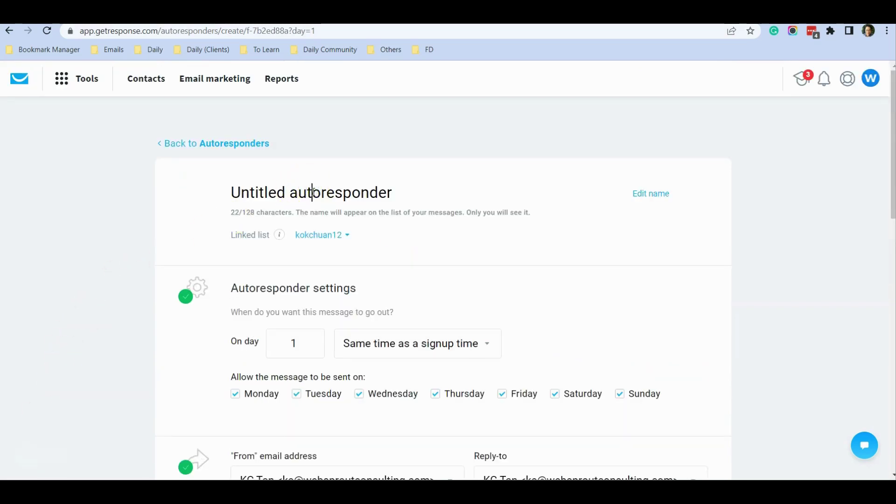
Step: Name the autoresponder 'Tips in SEO' and link it to Website Mailing List
triple_click(312, 191)
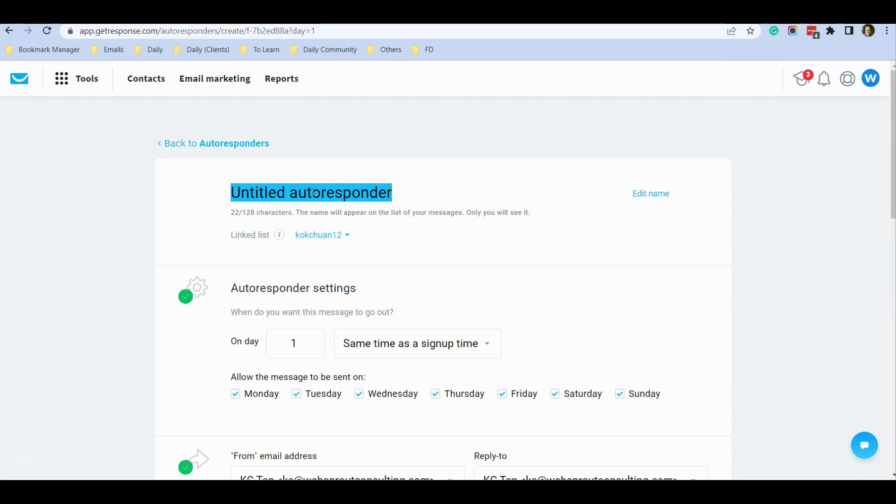
type("Tips in")
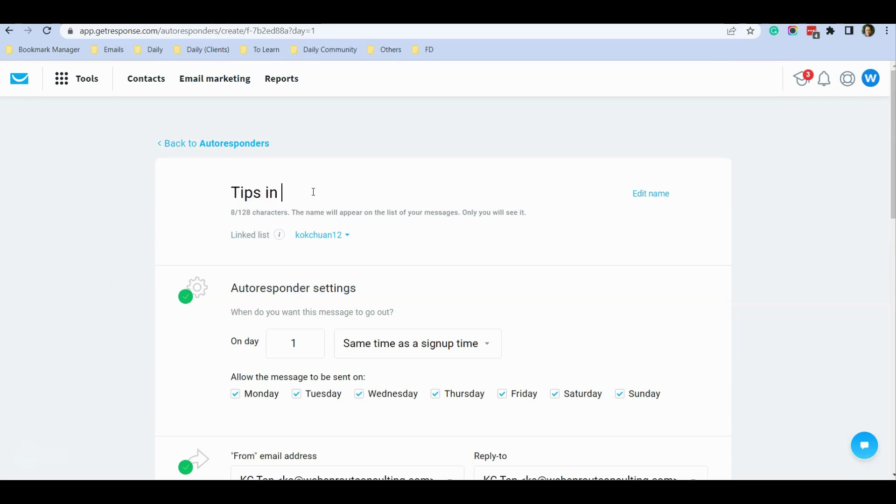
type(" SEO")
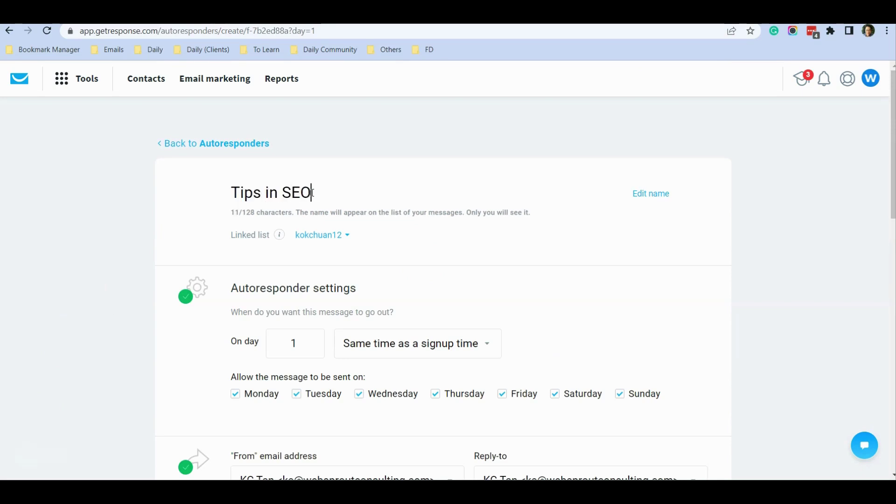
scroll(301, 204, "down", 3)
scroll(294, 216, "up", 2)
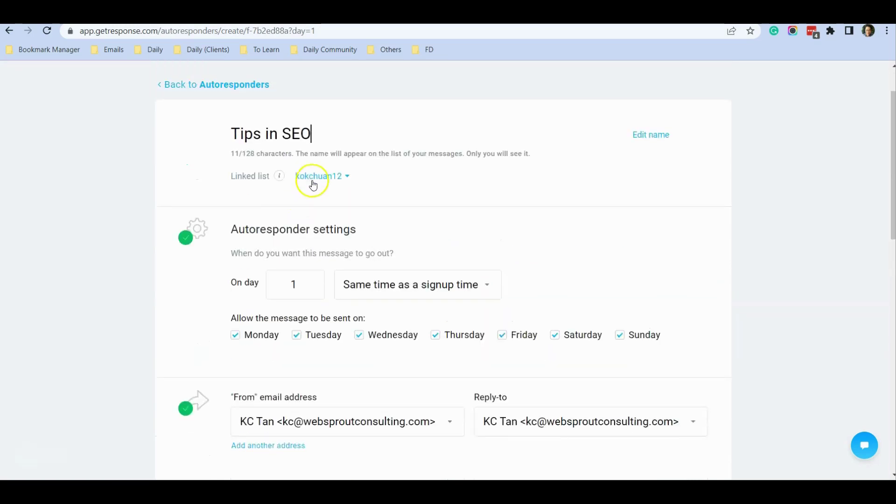
left_click(320, 176)
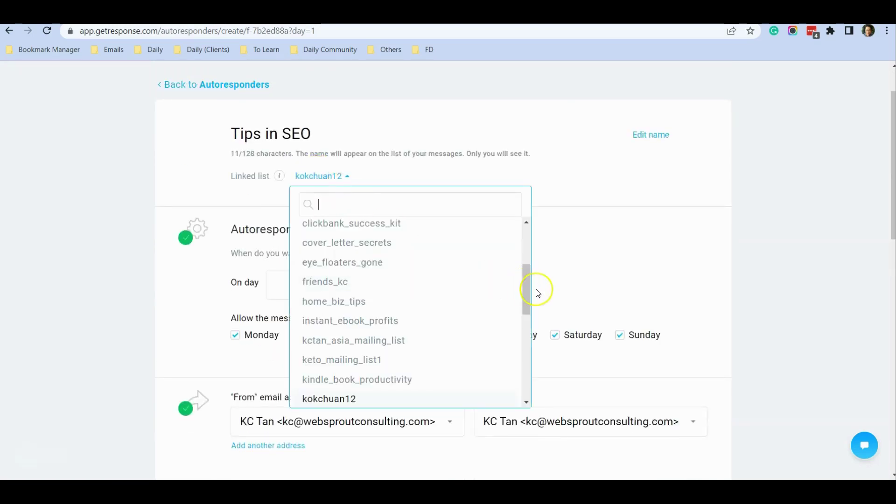
left_click_drag(524, 295, 524, 389)
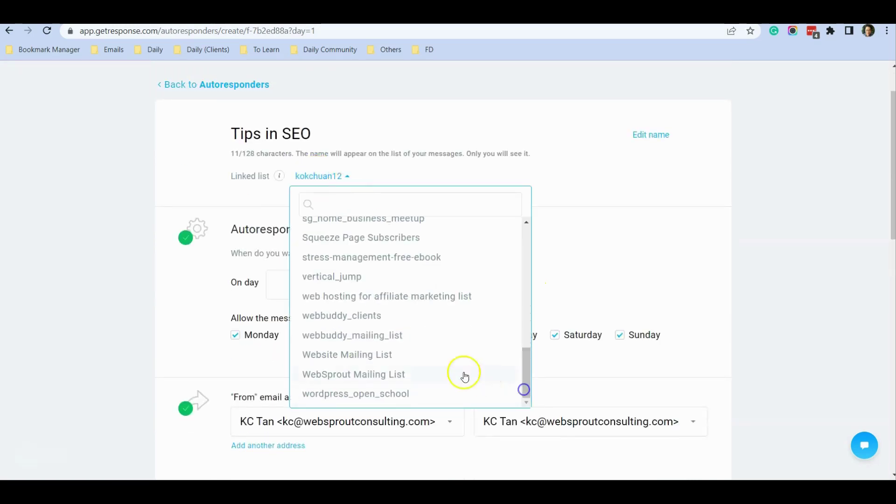
left_click(366, 356)
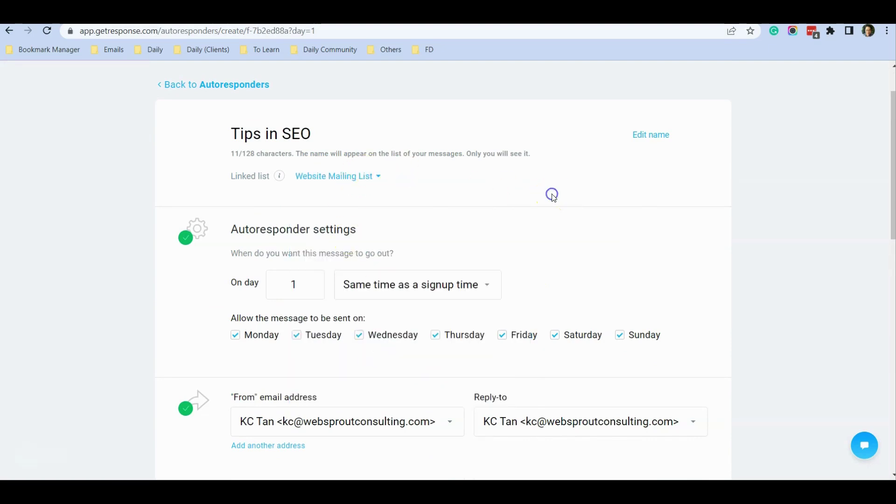
Step: Enter 'Tips in SEO' as the email subject line
scroll(552, 195, "down", 6)
left_click(371, 233)
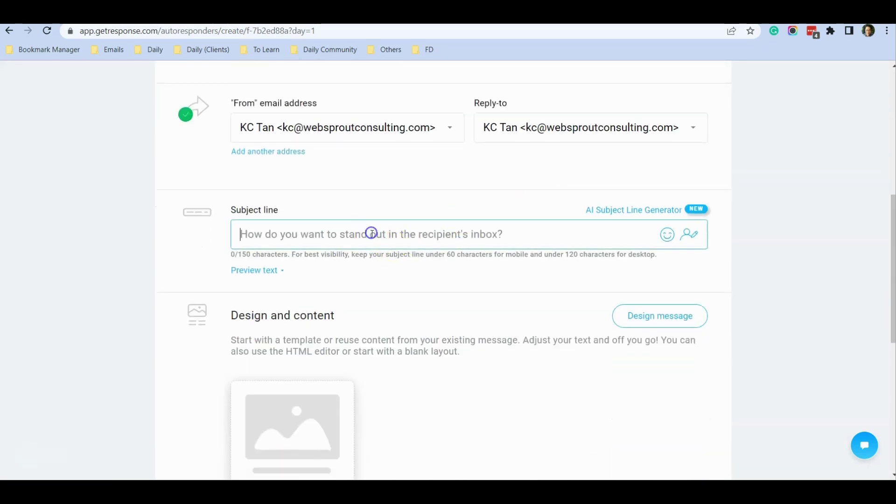
type("Tips in ")
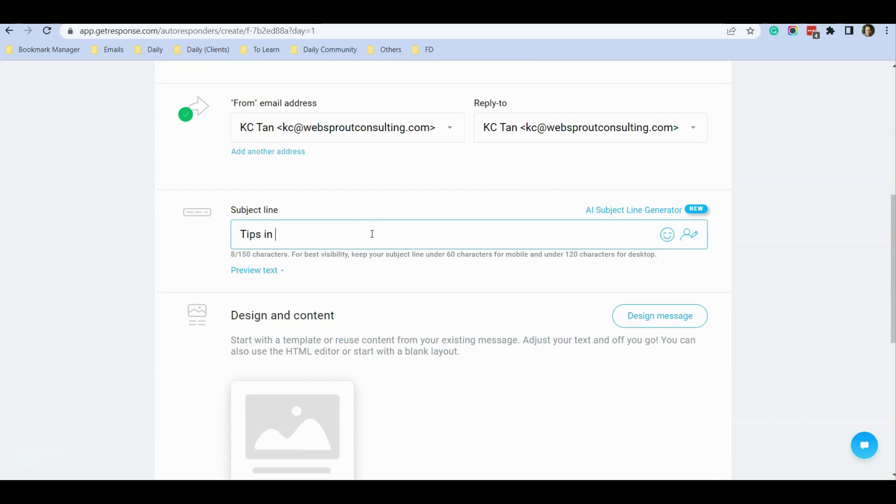
type("SEO")
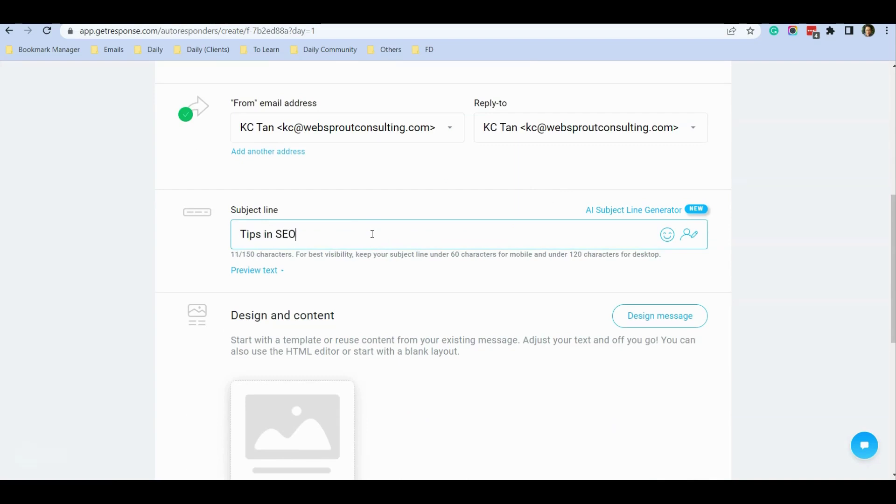
scroll(372, 234, "down", 4)
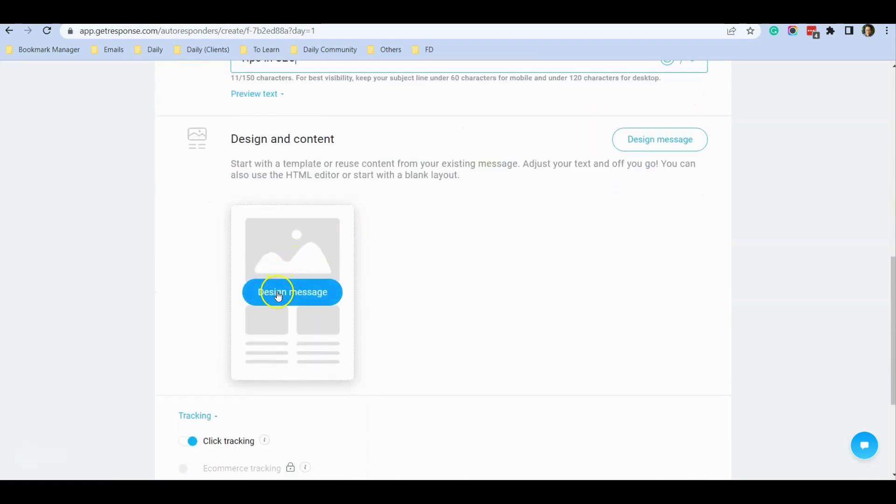
Step: Go to Design and content and use the Blank template from the Blank templates tab
left_click(278, 292)
scroll(278, 296, "down", 5)
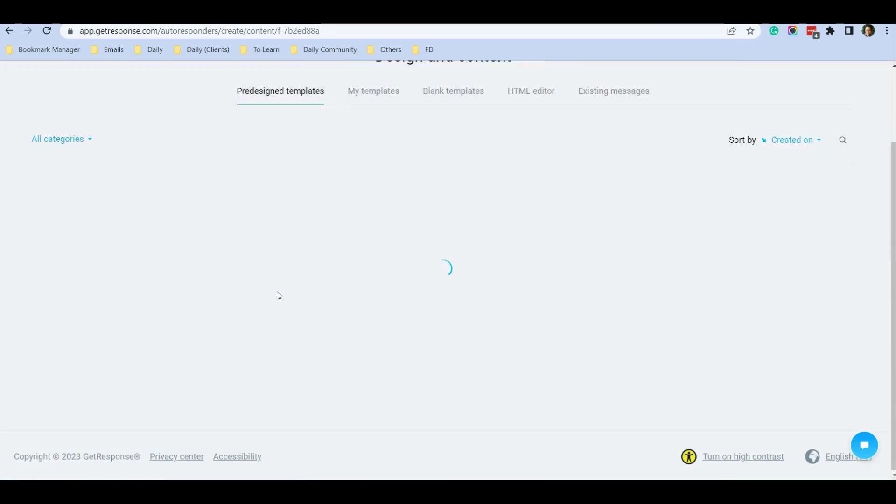
scroll(267, 245, "up", 10)
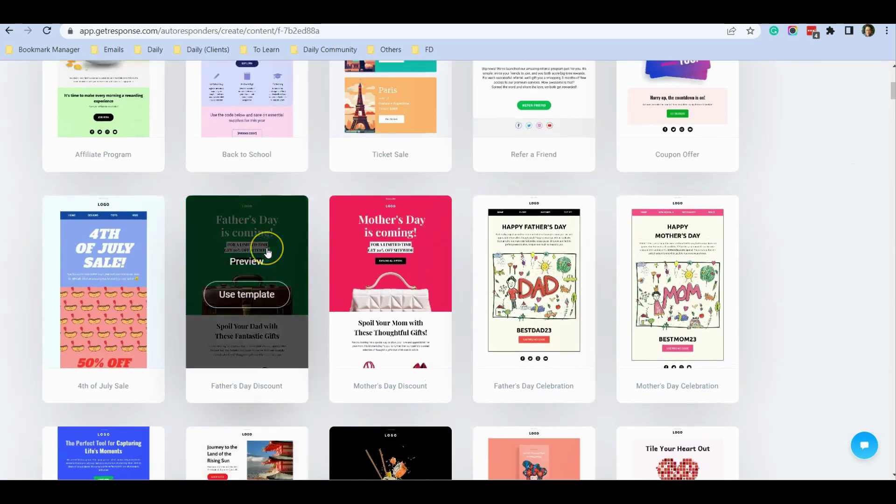
scroll(267, 252, "up", 1)
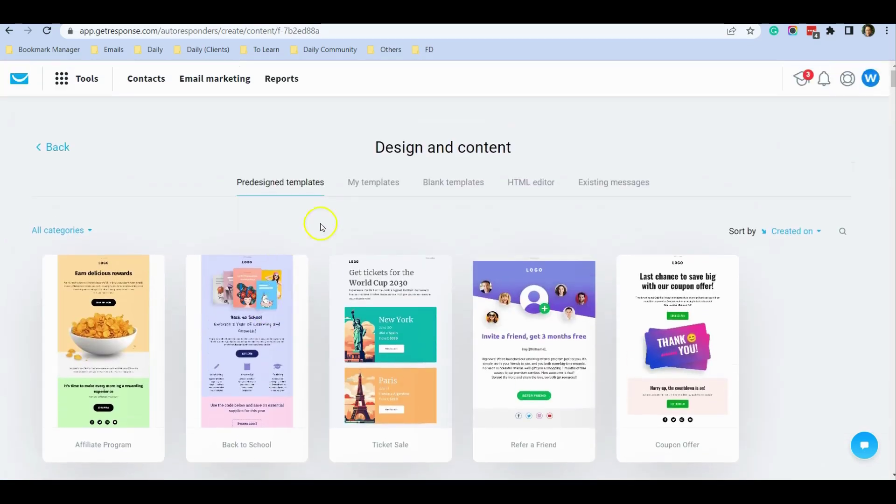
left_click(472, 186)
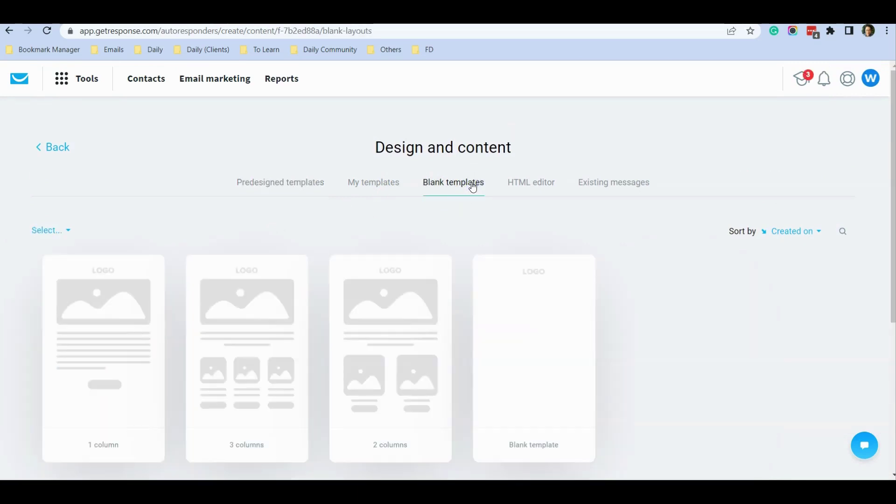
mouse_move(580, 332)
left_click(535, 357)
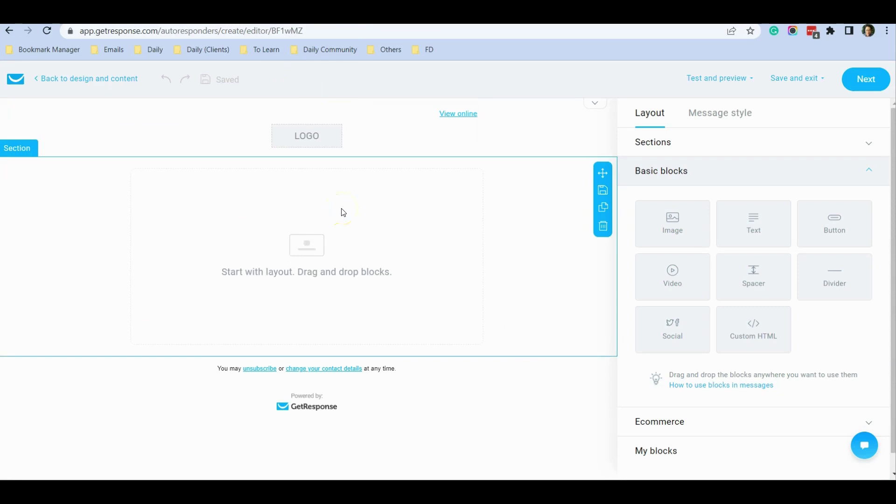
Step: Turn off the header's View online link and logo in Message style
left_click(394, 136)
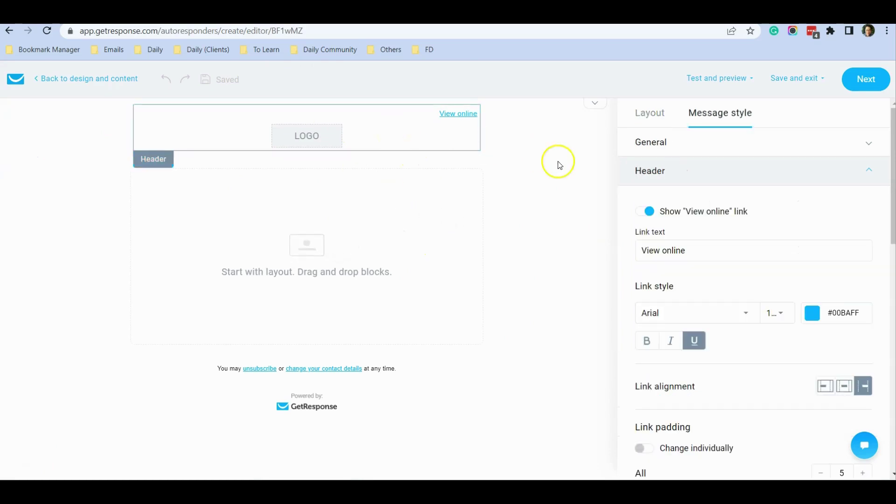
left_click(644, 212)
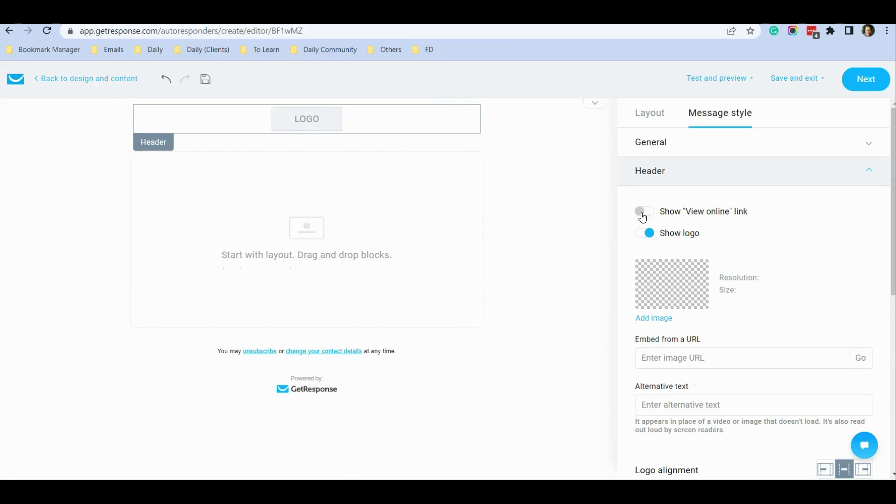
left_click(647, 233)
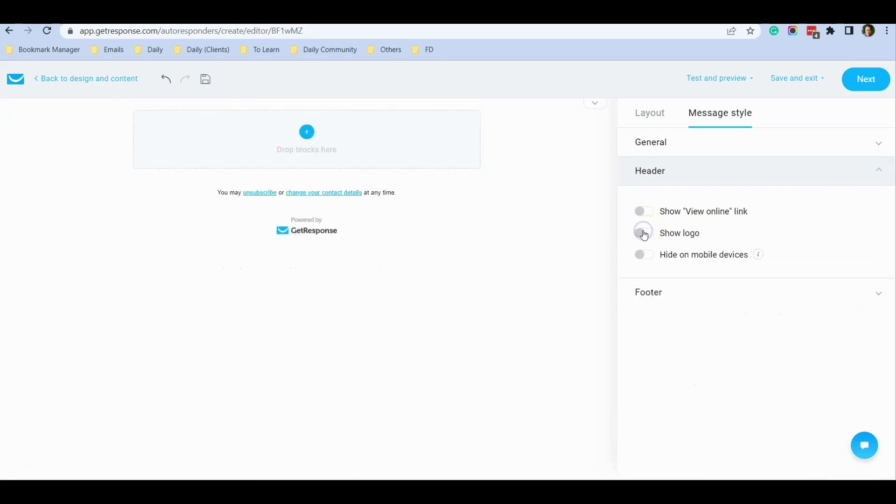
Step: Drag a Text block from Basic blocks into the empty top section
left_click(380, 138)
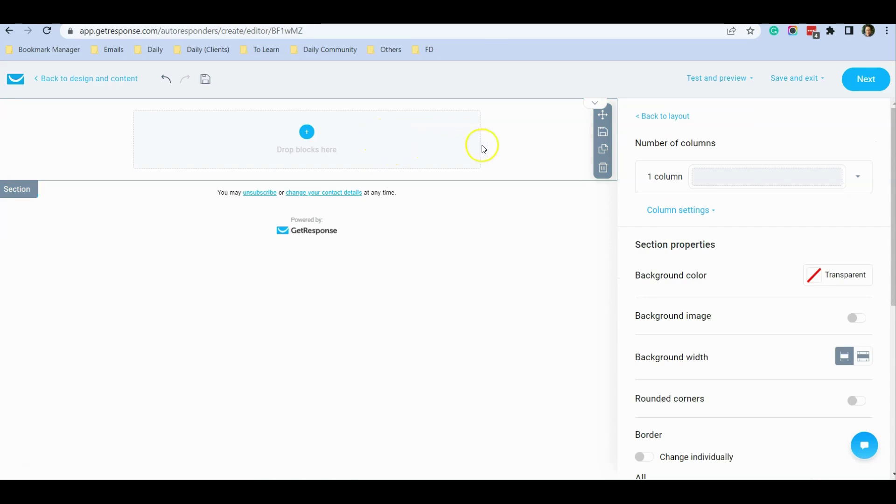
left_click(306, 132)
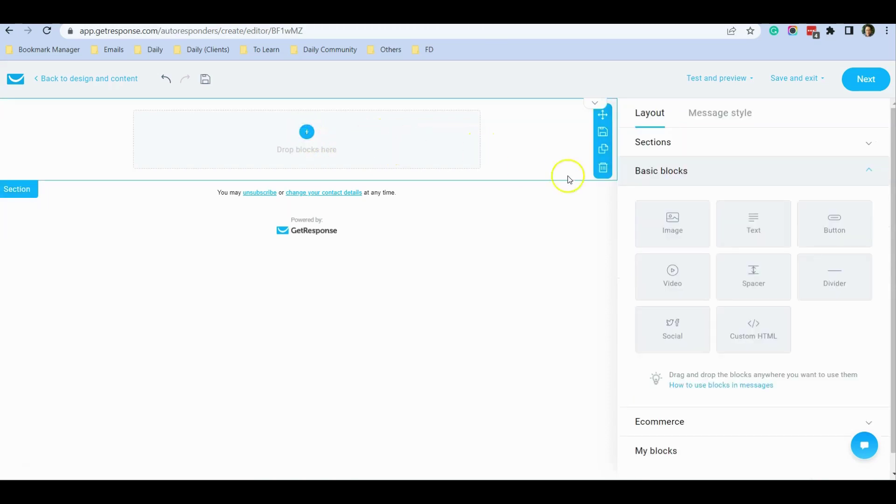
left_click_drag(758, 232, 363, 158)
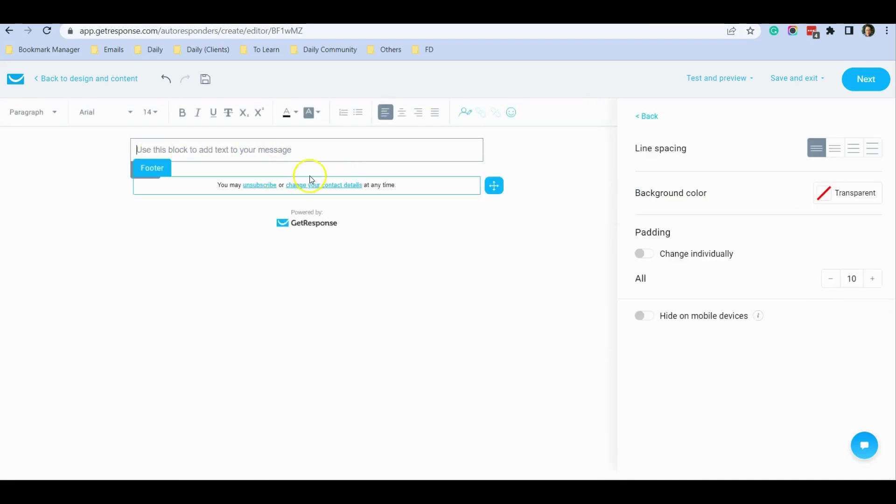
Step: Type 'Hi Friends,' in the text block followed by short placeholder lines
left_click(281, 148)
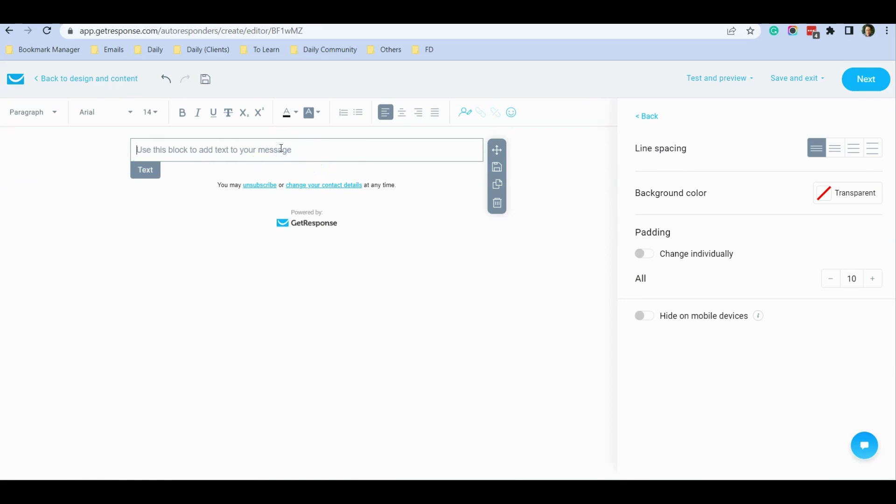
type("Hi Frien")
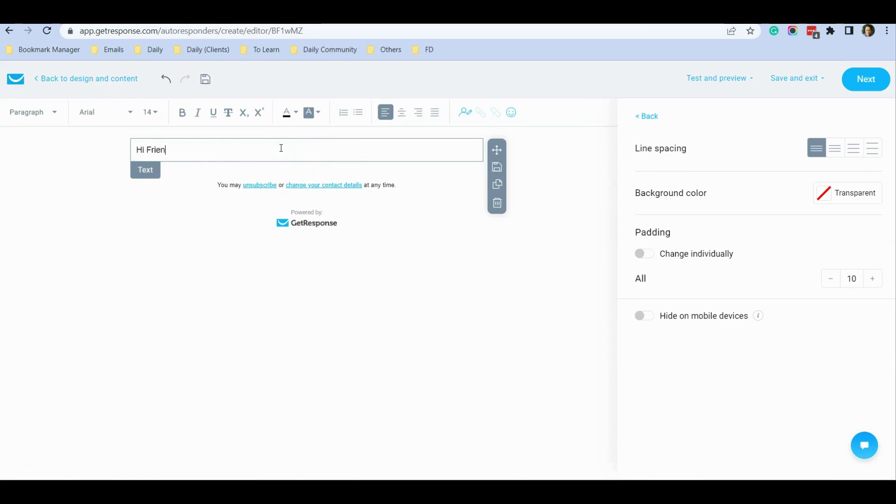
type("ds,")
key("Return")
key("Return")
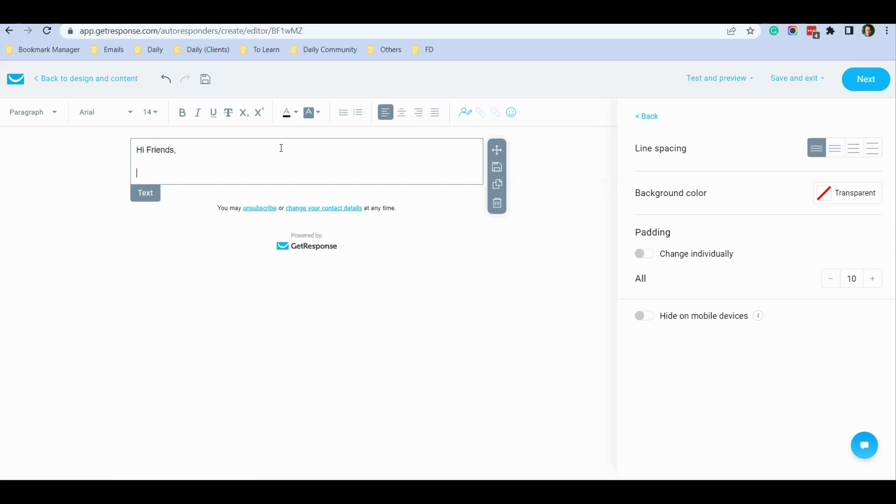
key("Return")
type("sd")
key("Return")
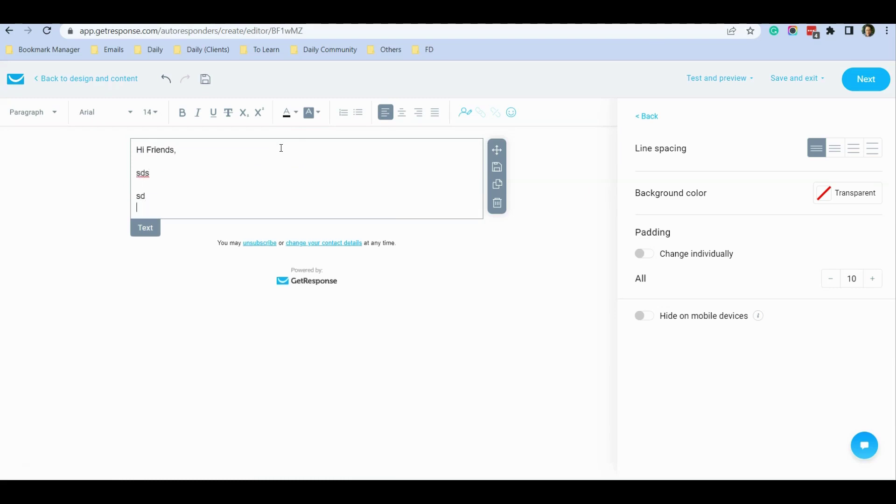
type("sd")
key("Return")
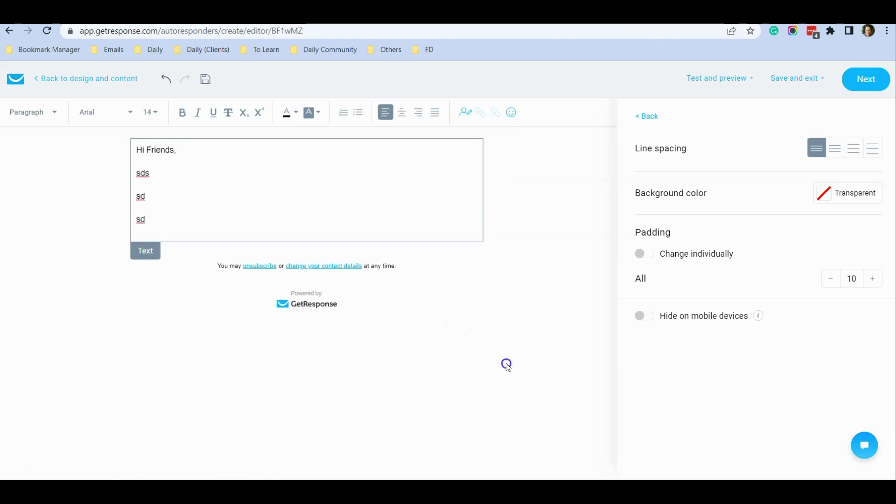
Step: Deselect the text block and try placing video and social blocks below it
left_click(506, 362)
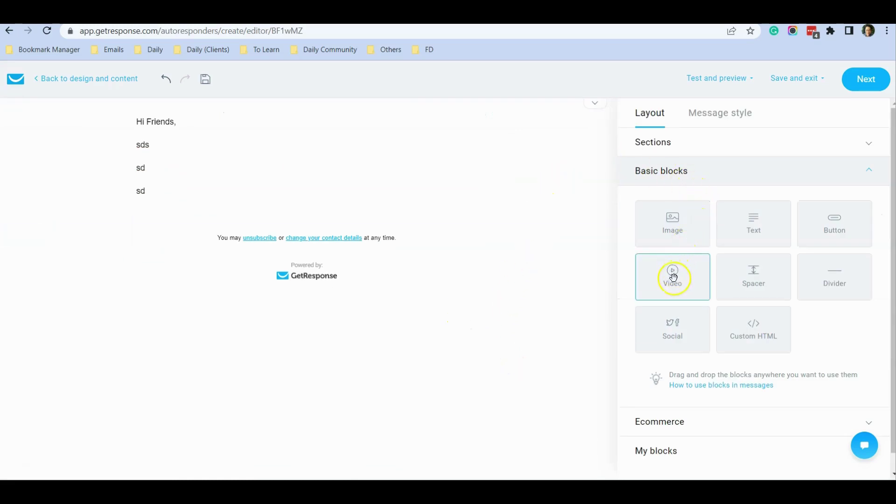
left_click_drag(672, 275, 692, 292)
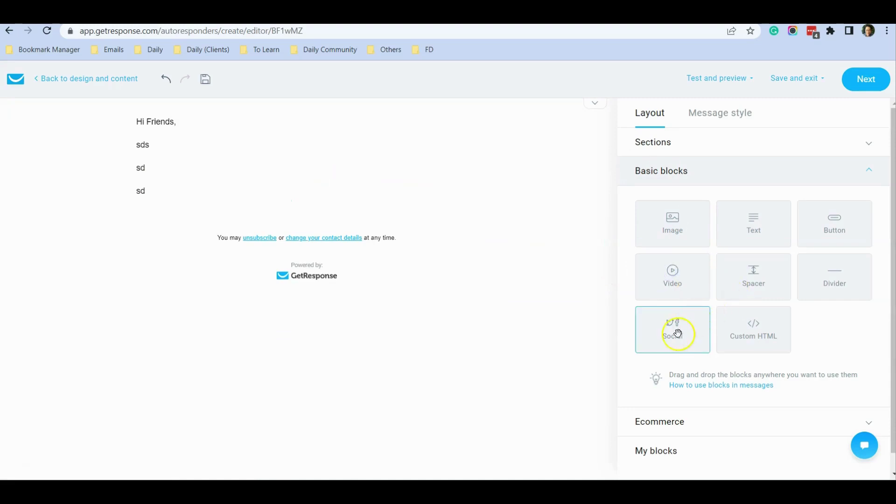
mouse_move(677, 330)
left_mouse_down()
mouse_move(310, 201)
mouse_move(266, 236)
mouse_move(680, 315)
left_mouse_up()
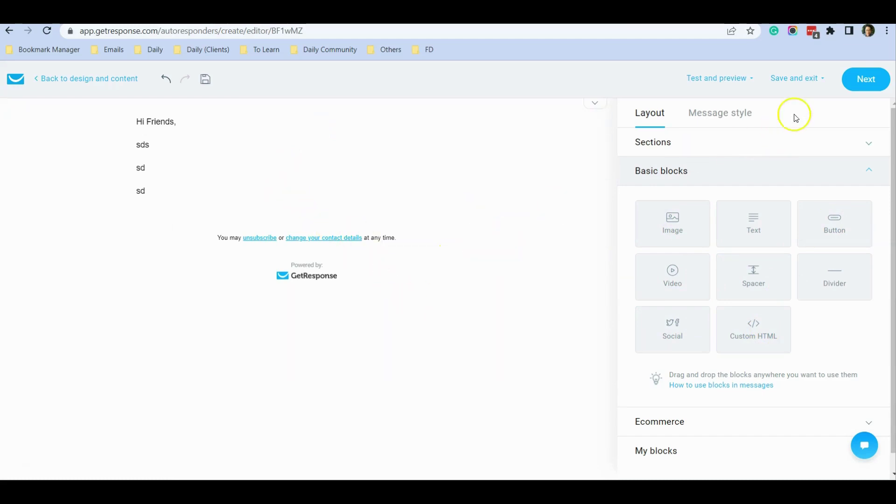
Step: Save the Tips in SEO message and publish the autoresponder for day 1
left_click(865, 78)
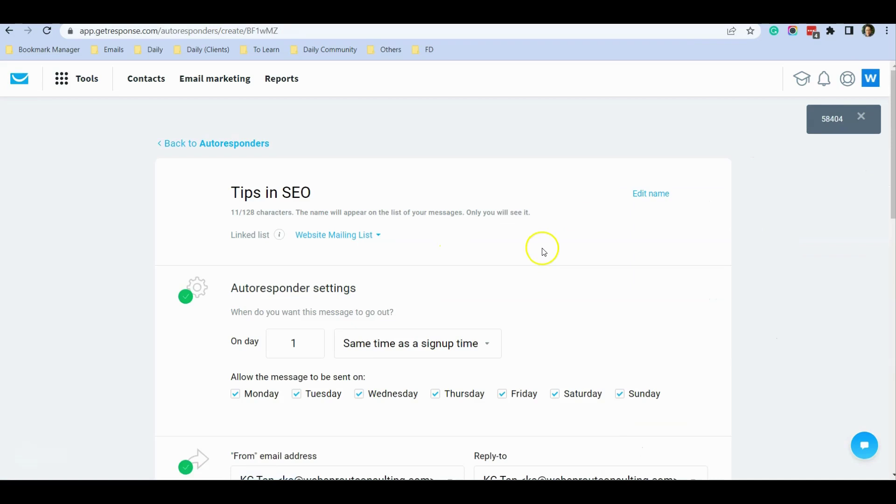
scroll(513, 251, "down", 12)
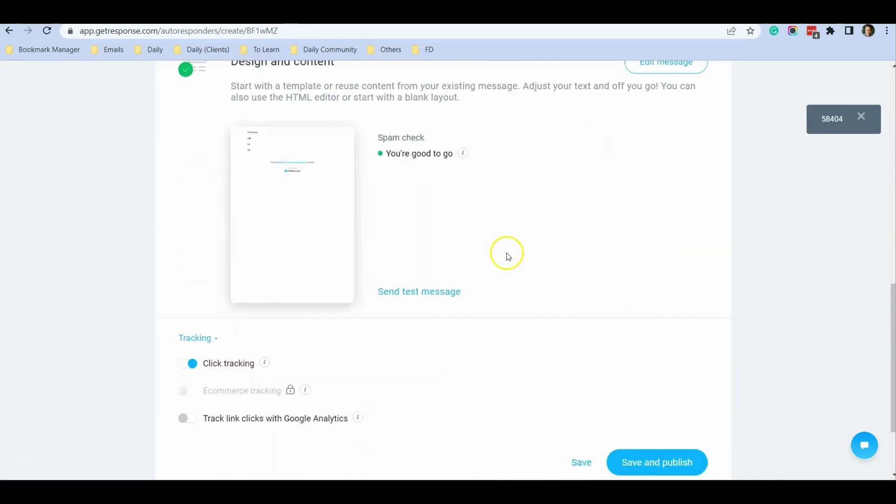
scroll(506, 254, "down", 3)
left_click(669, 356)
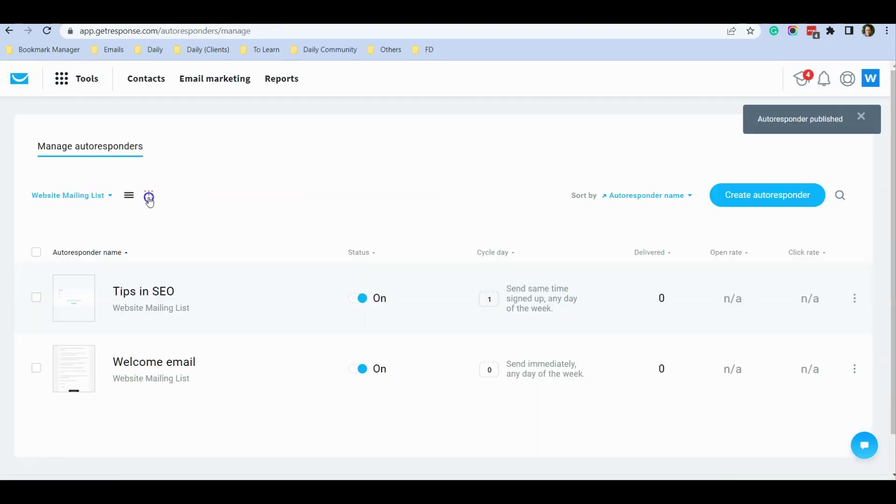
Step: Switch to calendar view and check Welcome email on day 0 and Tips in SEO on day 1
left_click(149, 196)
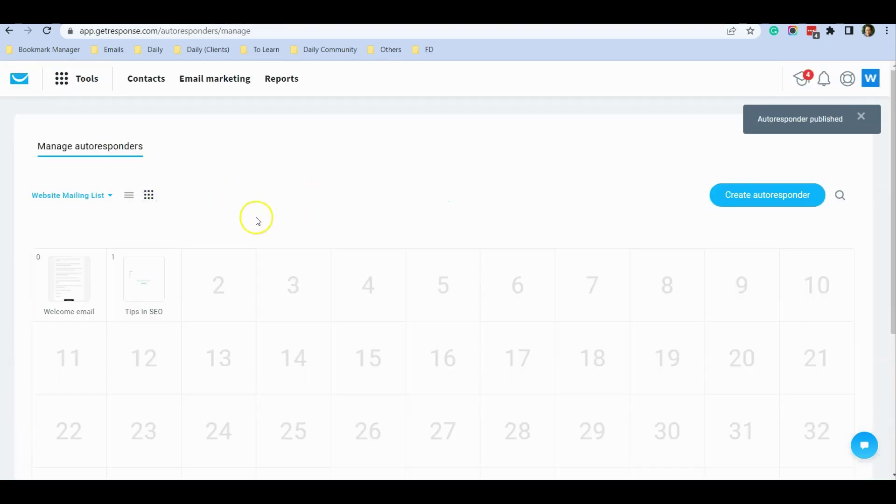
mouse_move(55, 263)
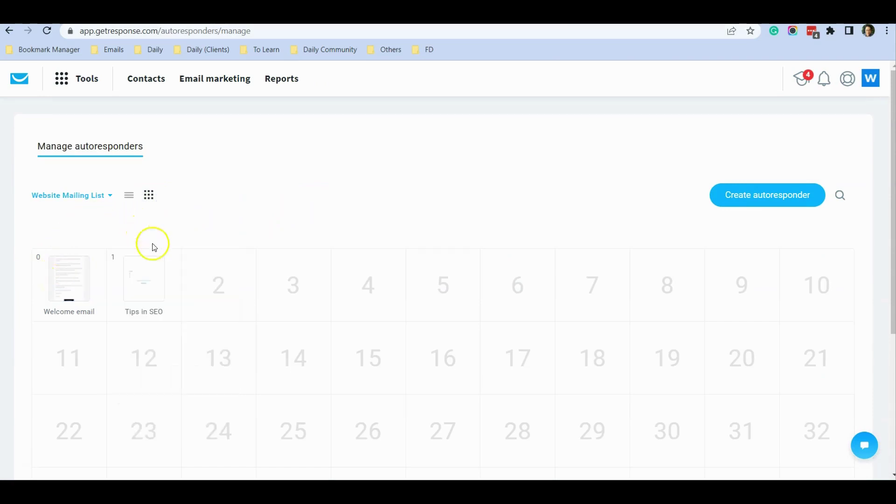
mouse_move(147, 279)
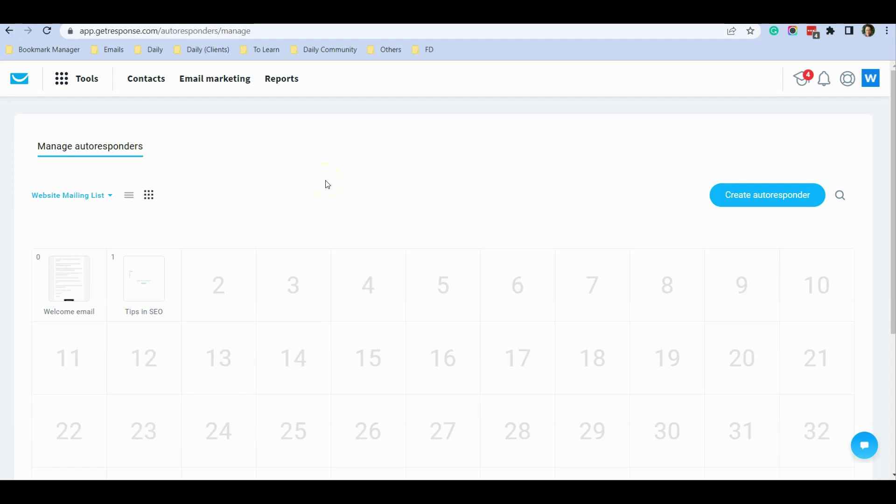
mouse_move(224, 286)
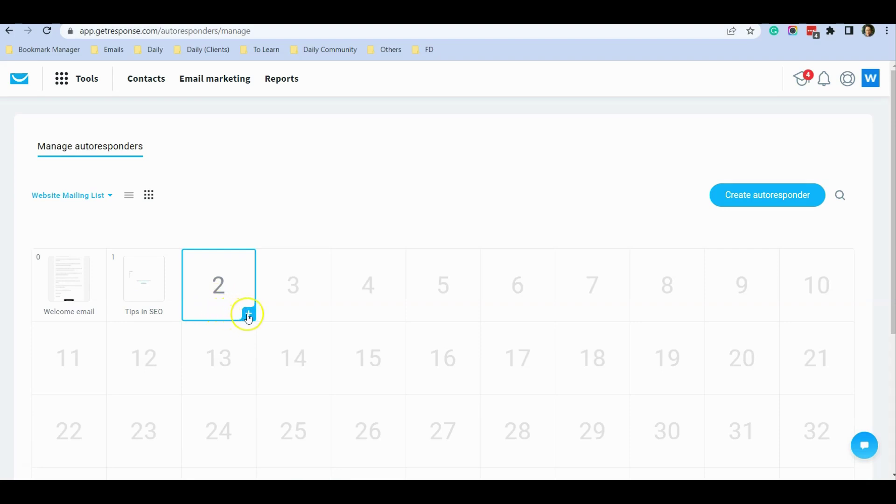
mouse_move(384, 309)
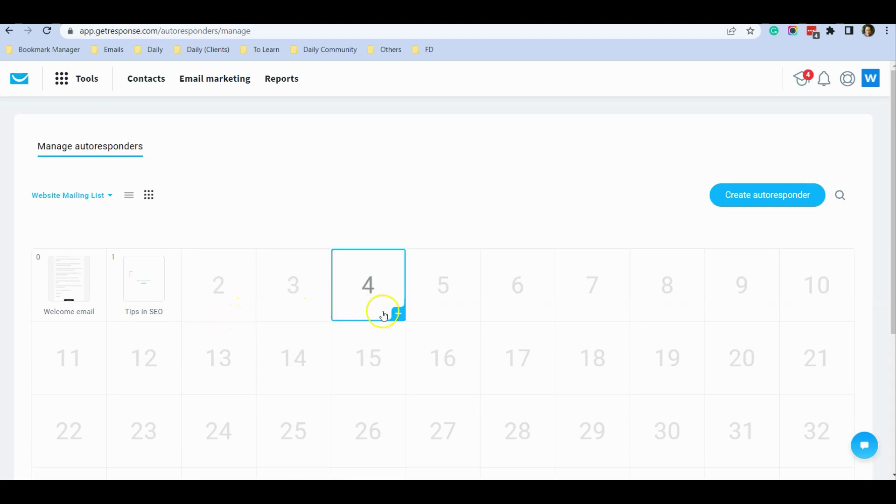
mouse_move(444, 314)
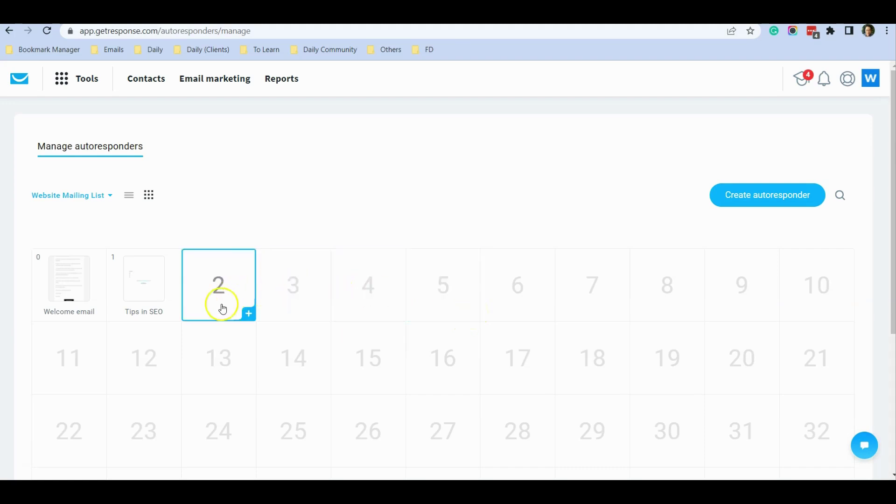
mouse_move(284, 326)
mouse_move(321, 314)
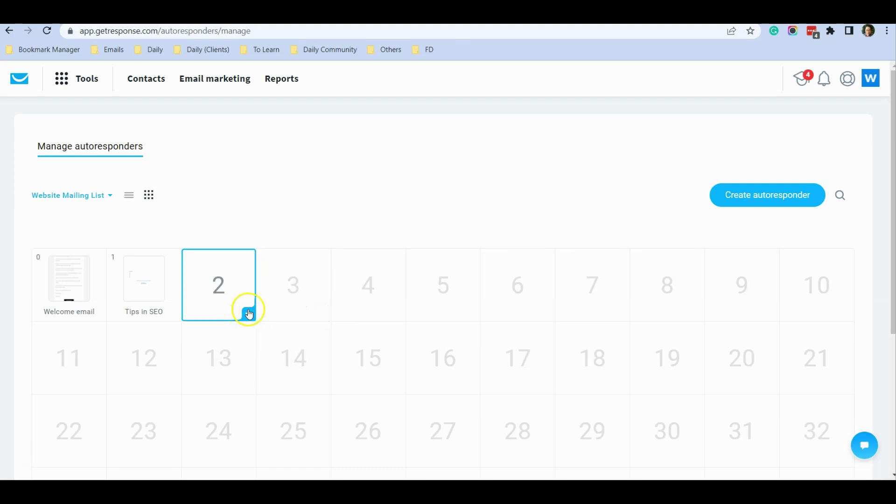
left_click(754, 202)
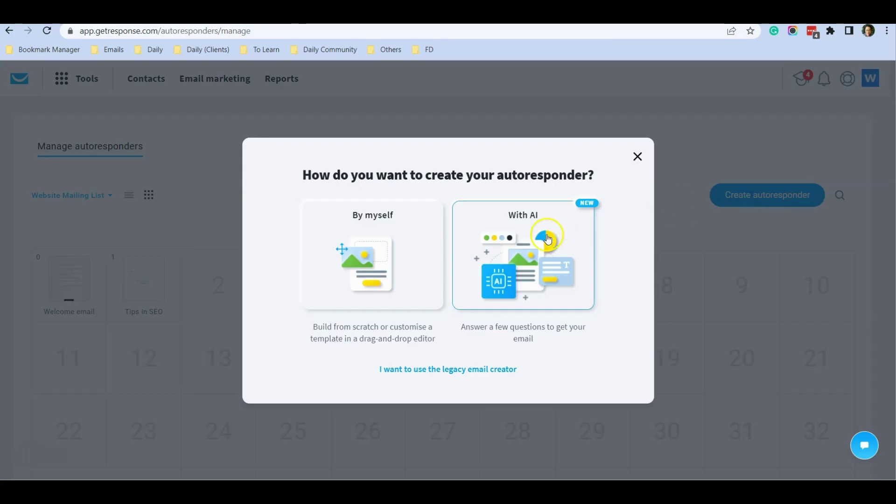
left_click(502, 243)
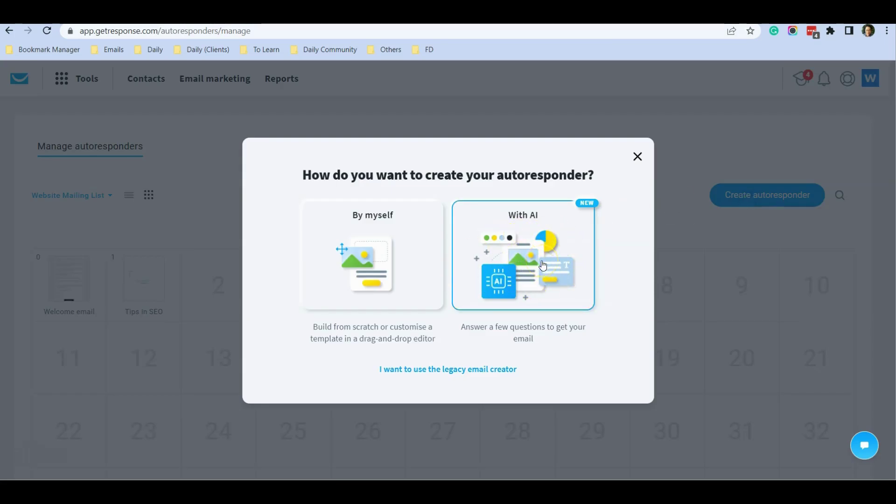
left_click(634, 172)
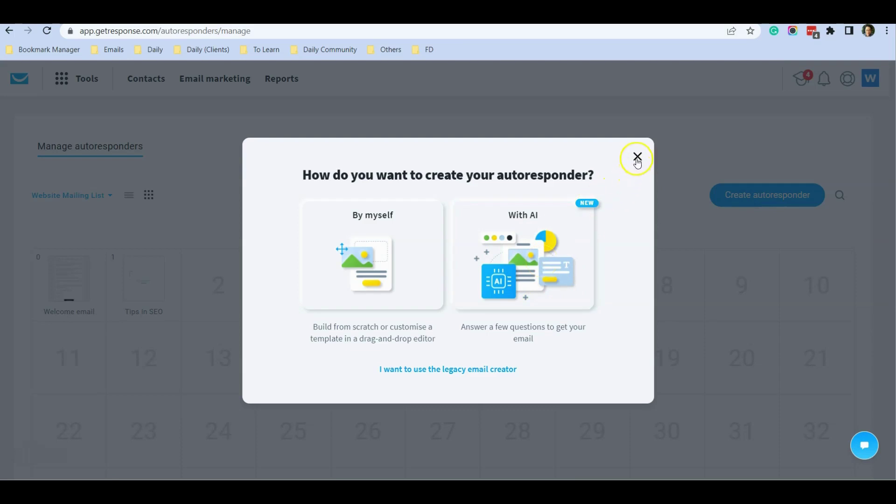
left_click(637, 157)
mouse_move(60, 286)
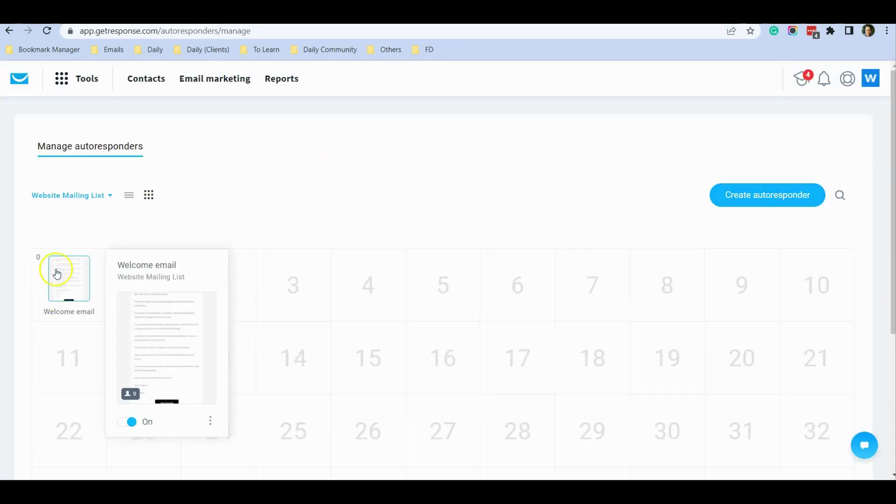